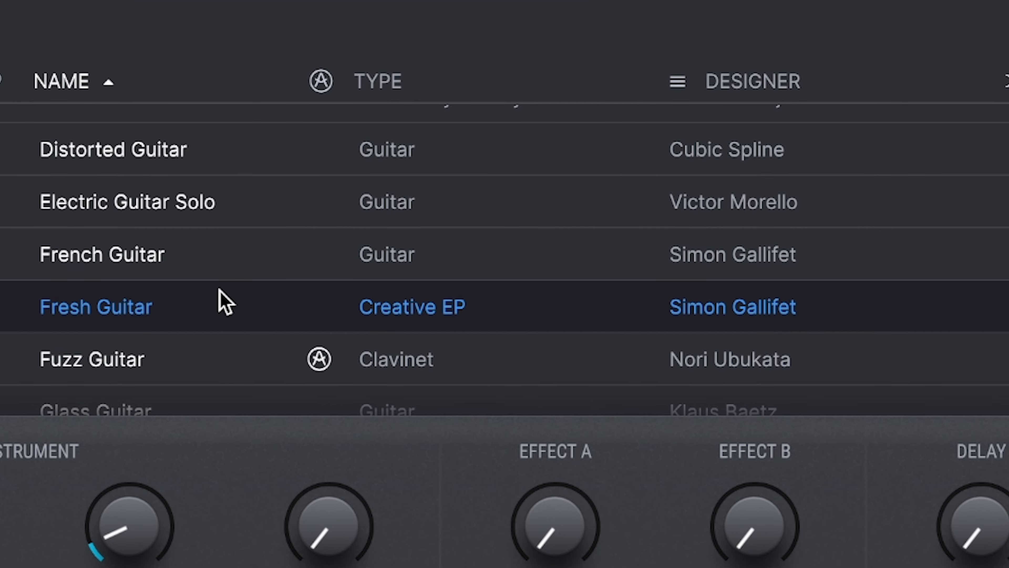
Browse the guitar presets in the Analog Lab V preset list.
scroll(224, 334, "down", 1)
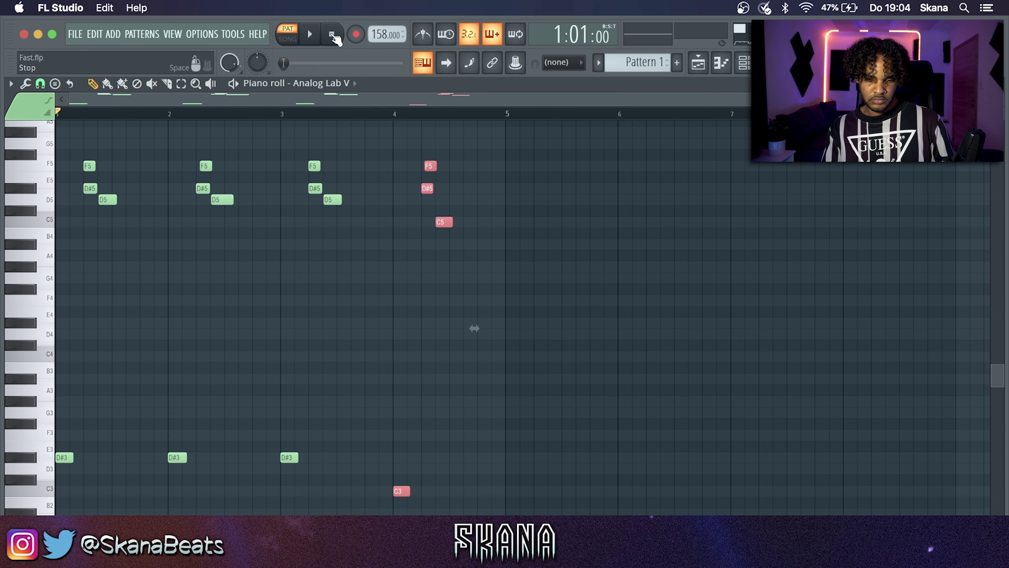
Clear the note selection in bar 4 and play back the four-bar Analog Lab V melody.
scroll(396, 175, "up", 3)
left_click(464, 274, "super")
scroll(464, 272, "down", 3)
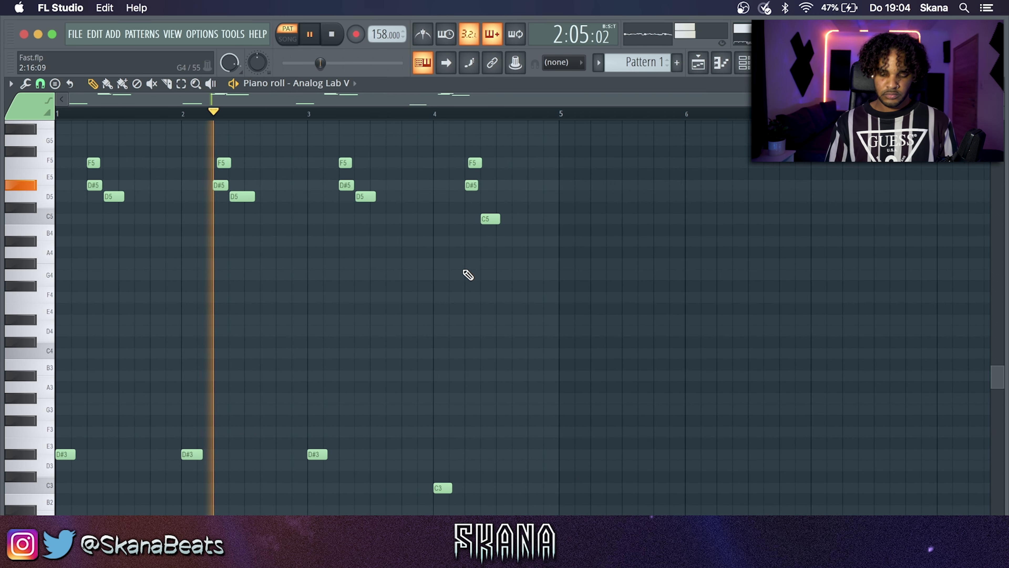
key("3")
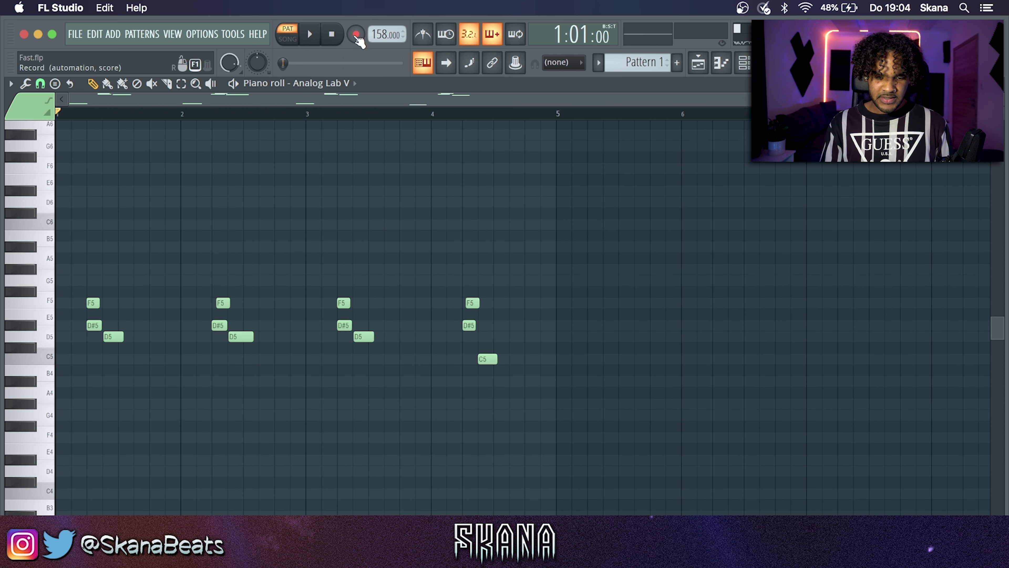
Record notes and automation for a higher melody with D#6 and D6 in bar 2 and G5 and D6 in bar 4.
left_click(356, 35)
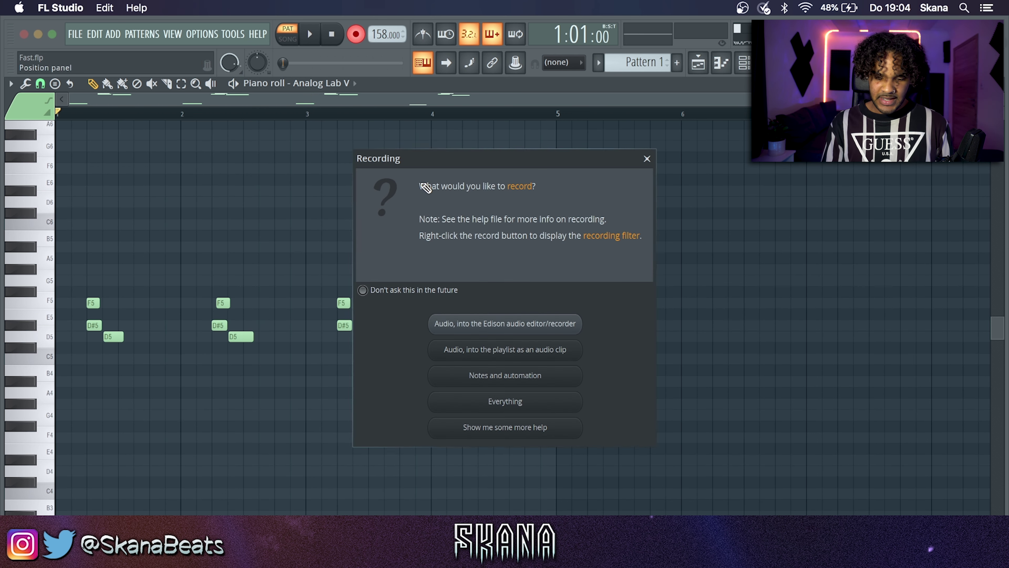
left_click(470, 382)
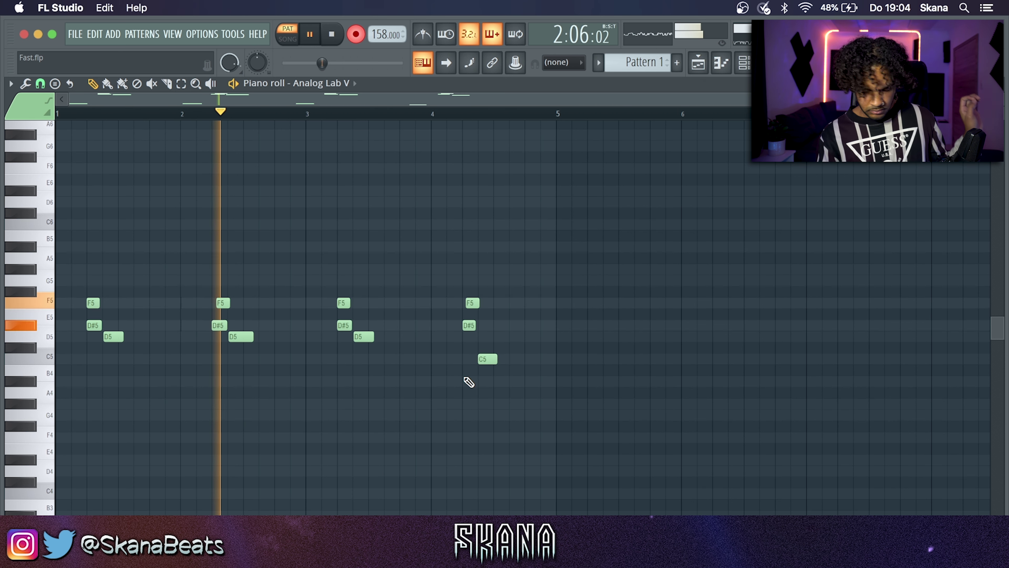
key("3")
key("w")
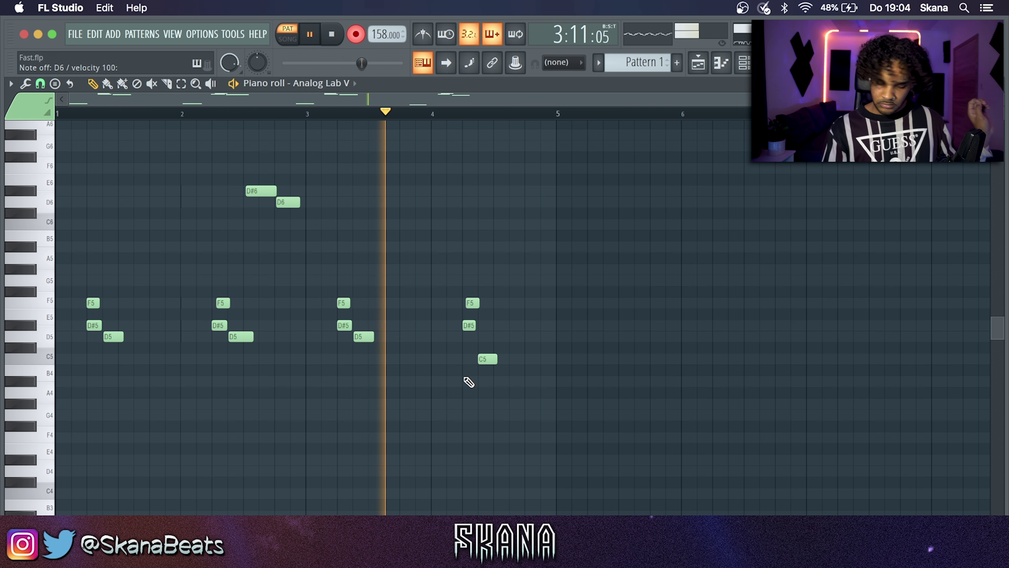
key("m")
key("h")
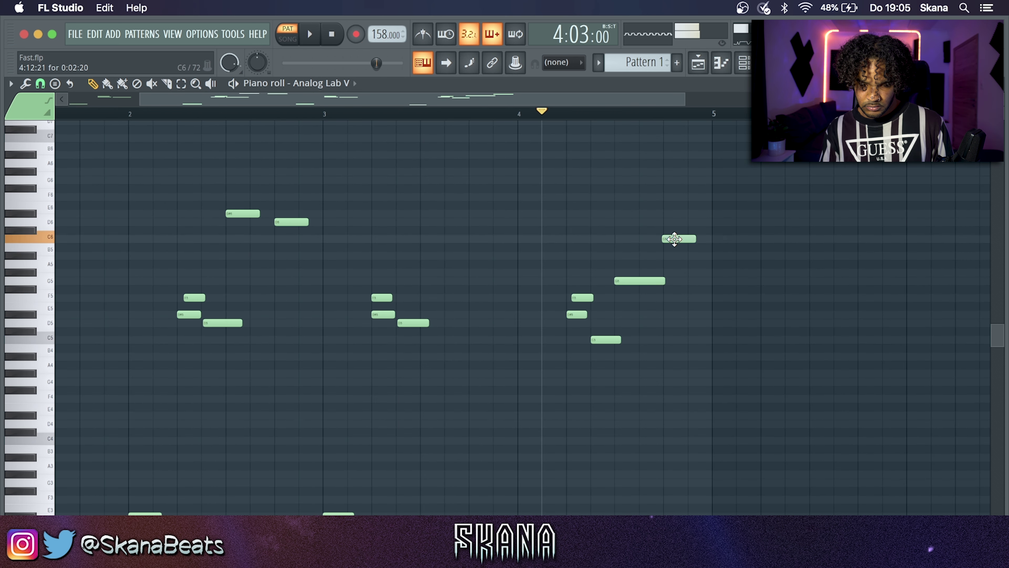
left_click_drag(675, 237, 678, 221)
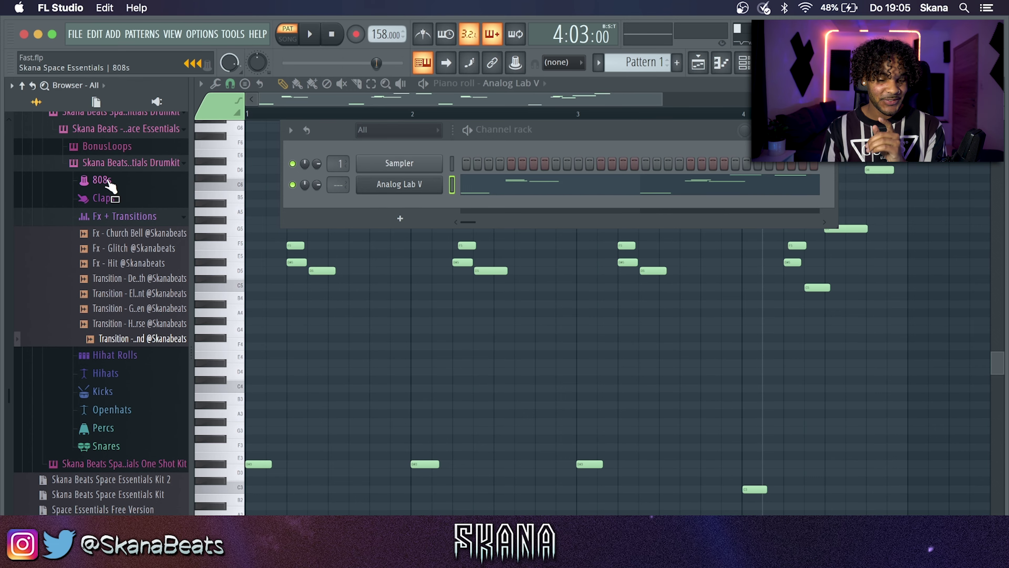
Add the 808 - Void and Hihat - Magic samples as channels and fill the hi-hat on every 2 steps.
left_click(107, 180)
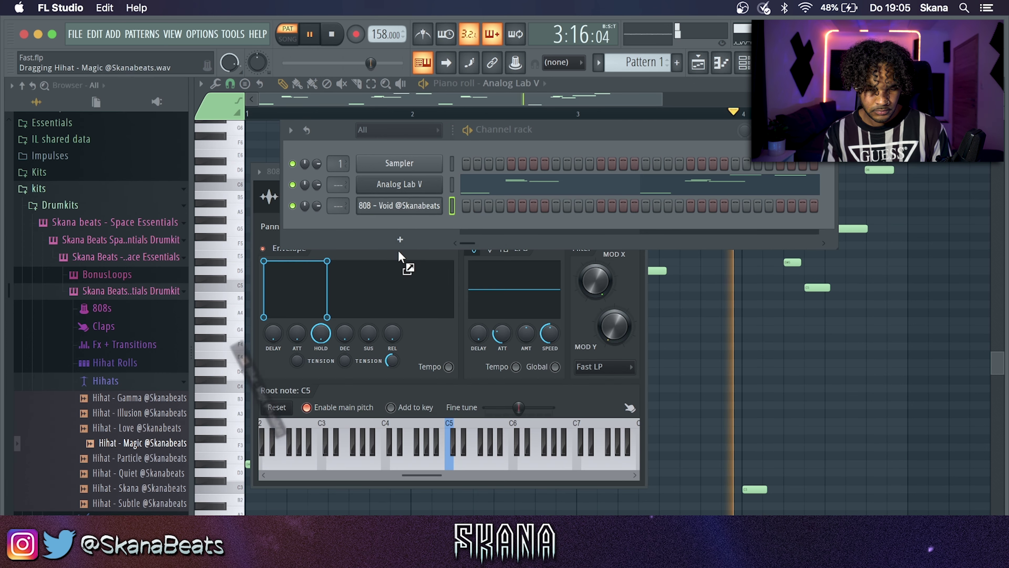
left_click_drag(398, 250, 407, 225)
right_click(407, 225)
mouse_move(508, 274)
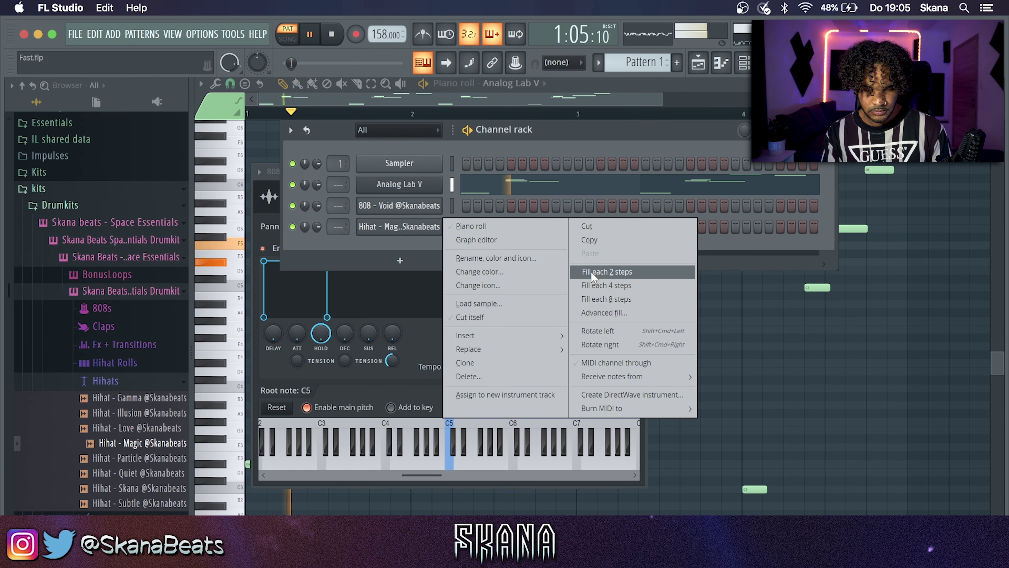
left_click(608, 273)
right_click(424, 225)
left_click(391, 228)
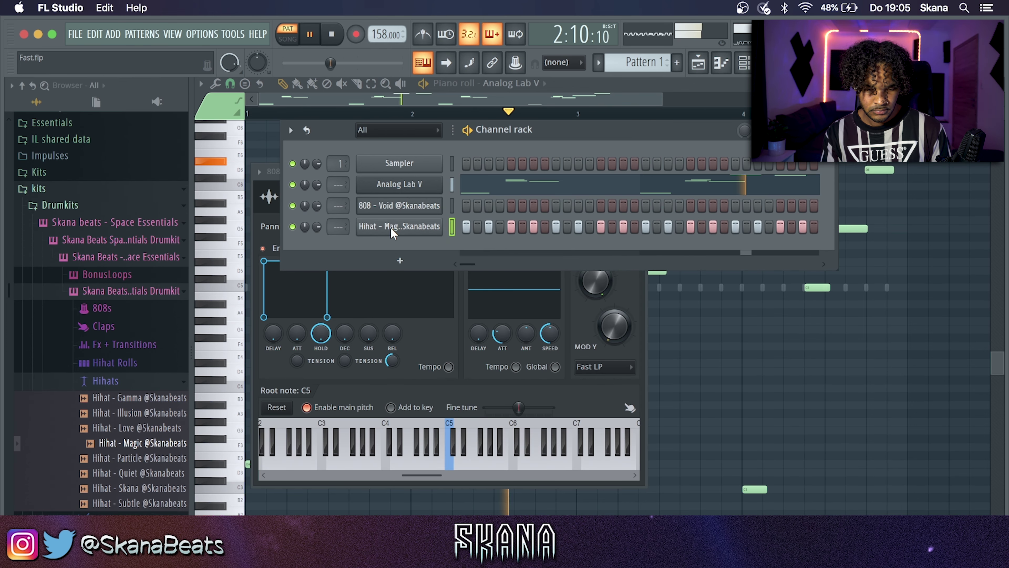
Add a clap channel from the drum kit and load Clap - Lucid as its sample.
left_click(114, 327)
left_click_drag(132, 342, 360, 246)
left_click(148, 404)
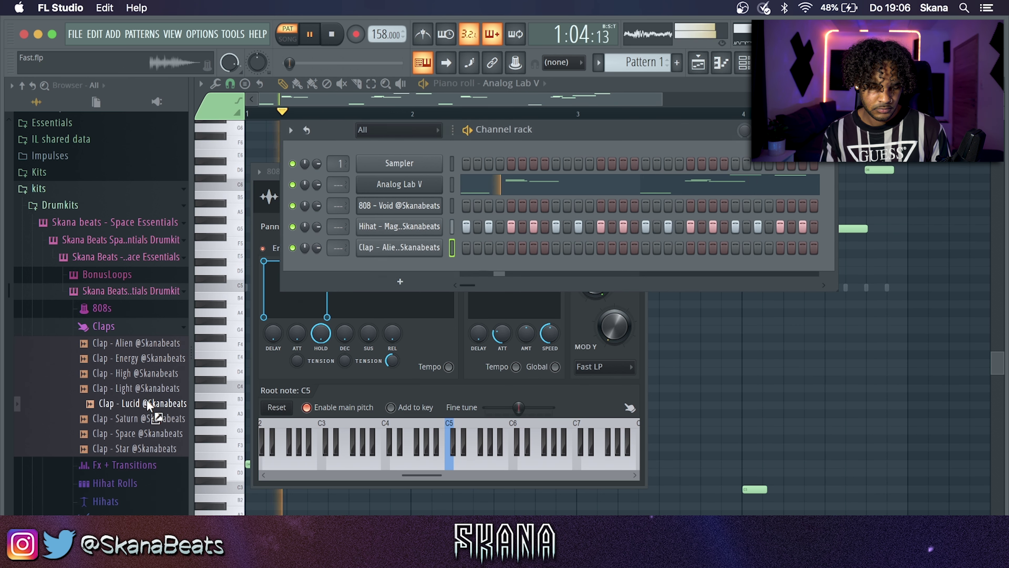
middle_click(142, 404)
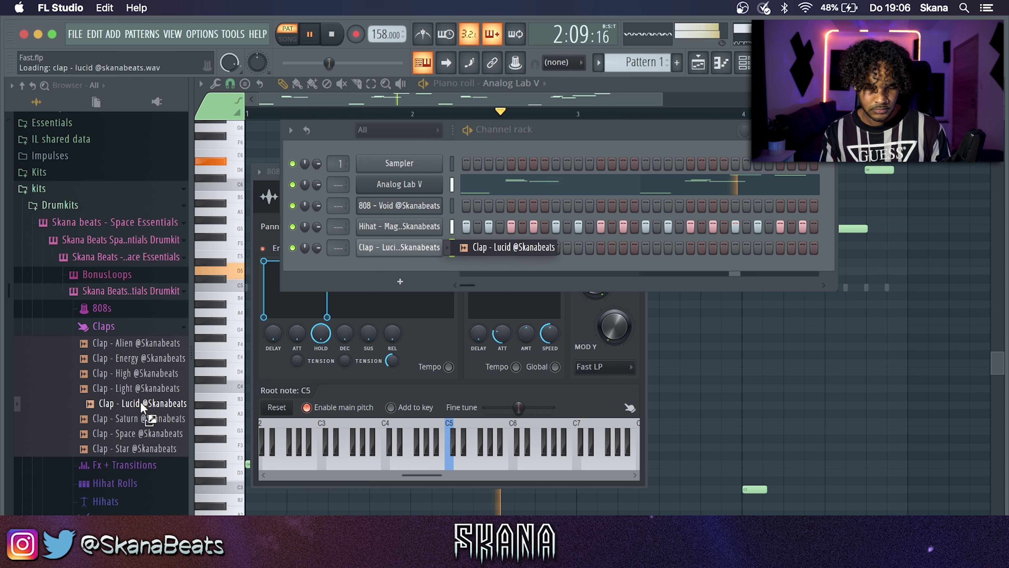
Repeat the bar 1 clap note through bars 2, 3 and 4 and play the pattern.
left_click_drag(410, 114, 138, 173)
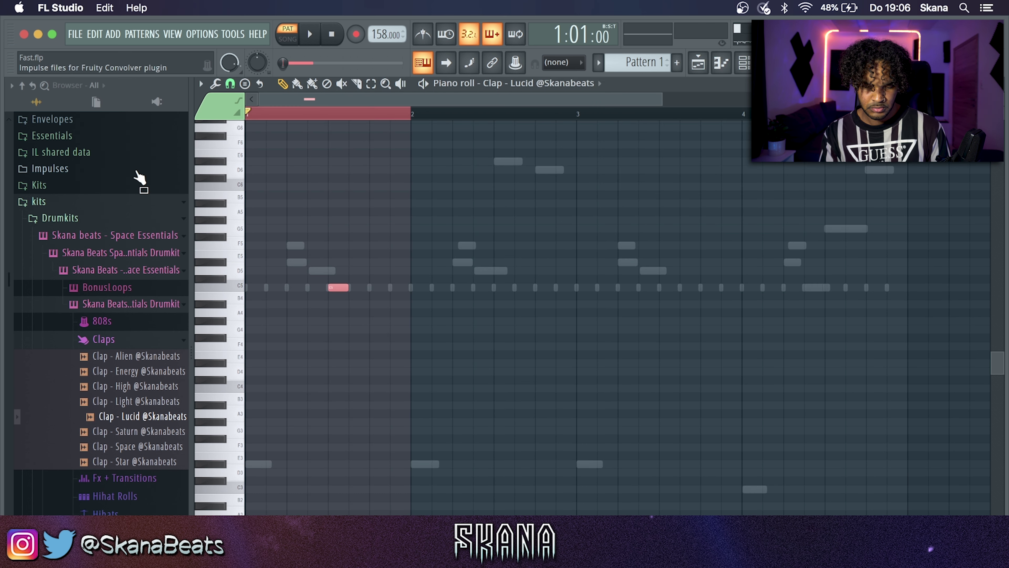
key("super+b")
key("super+b")
key("super+b")
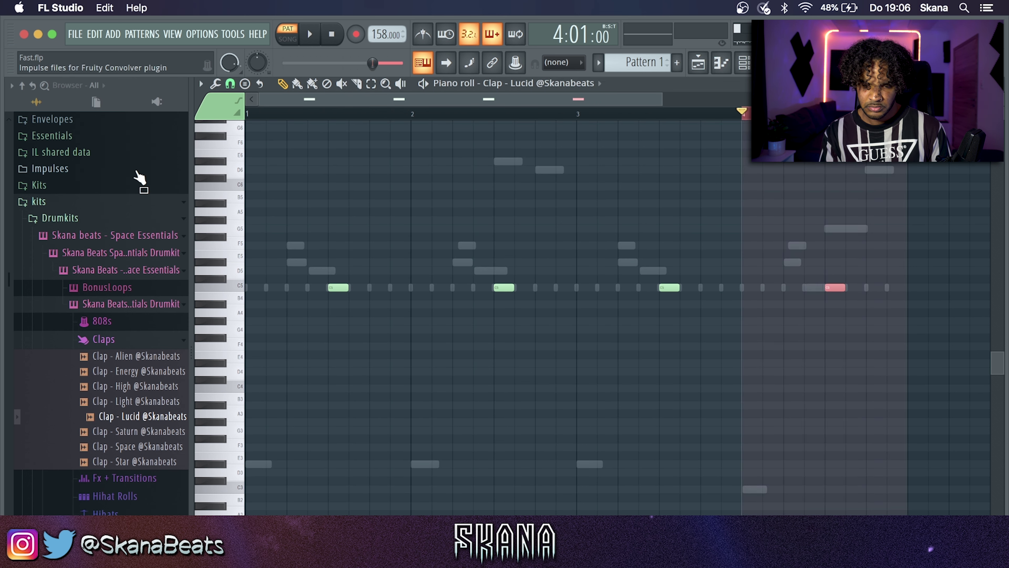
key("super+d")
key("space")
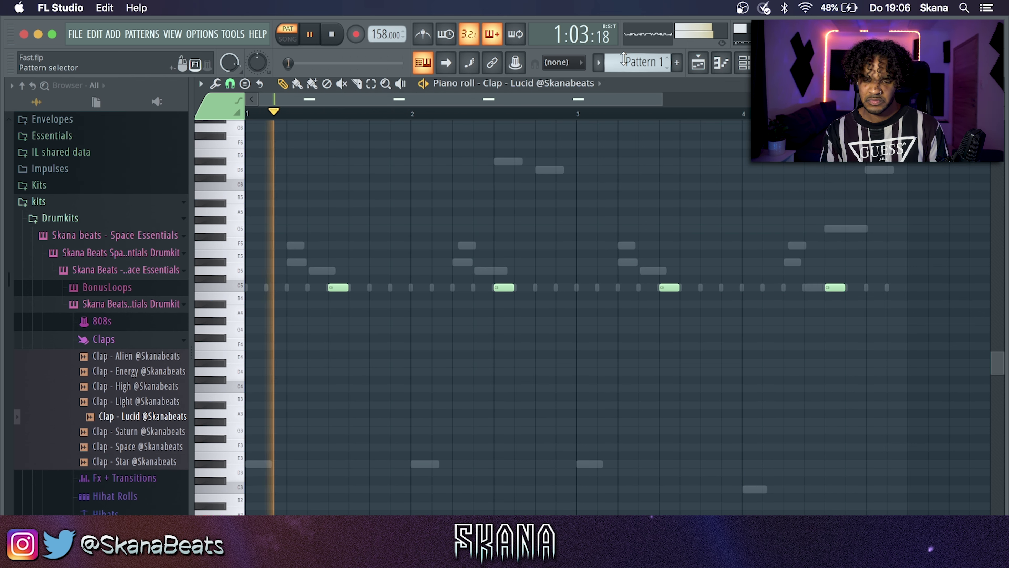
Place D#5 notes for 808 - Void in bars 1 to 3 and a C5 note at the start of bar 4.
left_click(742, 63)
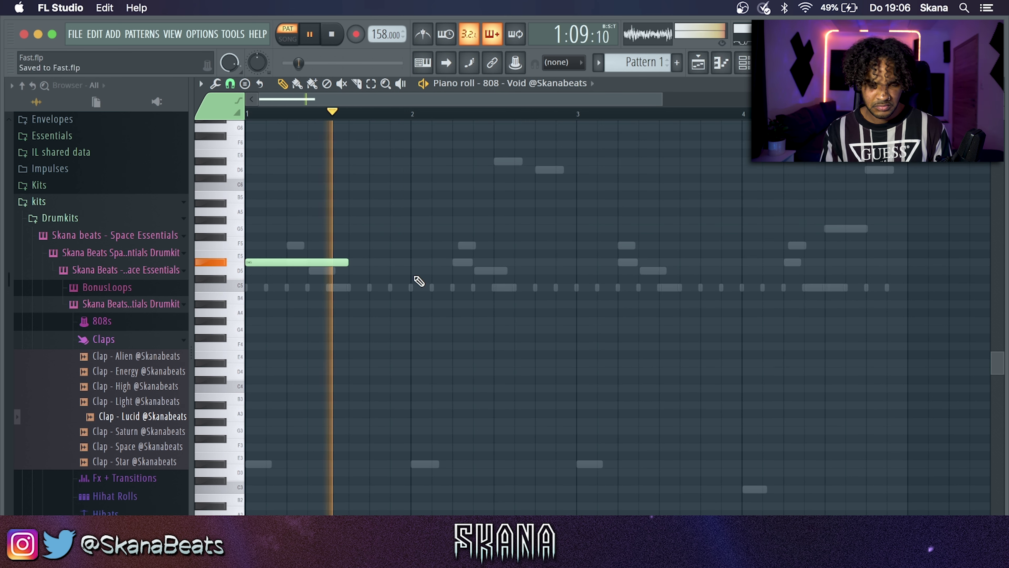
mouse_move(445, 256)
left_mouse_down()
mouse_move(451, 270)
mouse_move(457, 261)
left_mouse_up()
left_click_drag(536, 247, 510, 262)
left_click_drag(567, 244, 570, 264)
left_click_drag(740, 282, 739, 489)
key("shift+Up")
key("shift+Up")
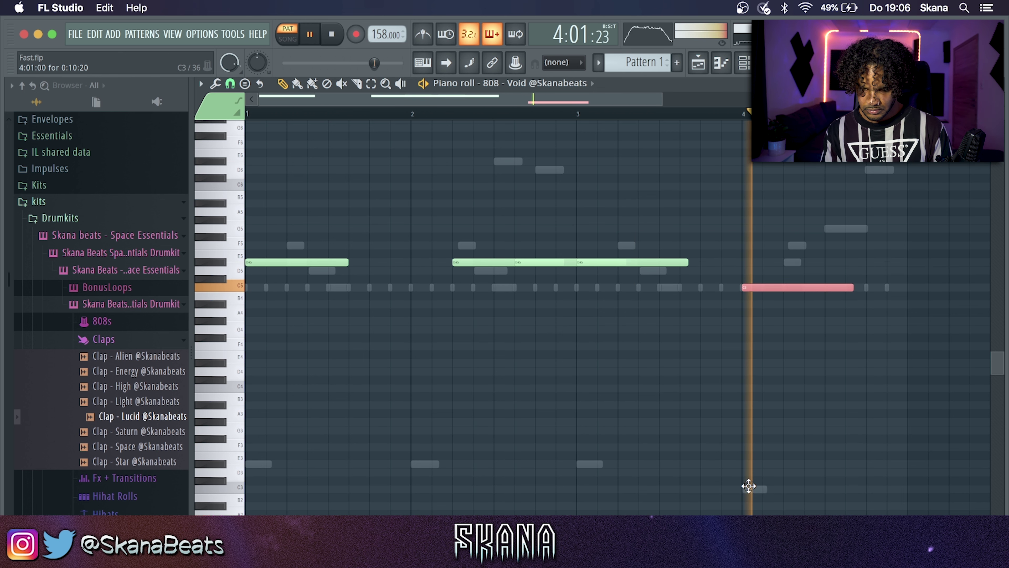
Fill bar 4 with four C5 808 notes joined end to end, removing the extra note at bar 5.
key("space")
mouse_move(770, 288)
left_mouse_down()
mouse_move(801, 288)
mouse_move(773, 288)
left_mouse_up()
key("space")
left_click(784, 296)
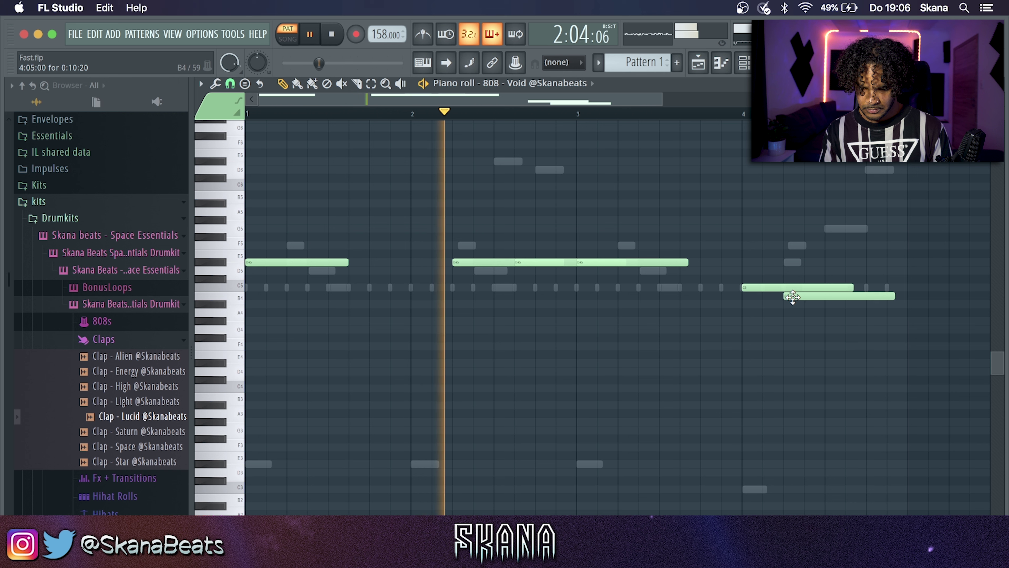
left_click_drag(792, 297, 909, 293)
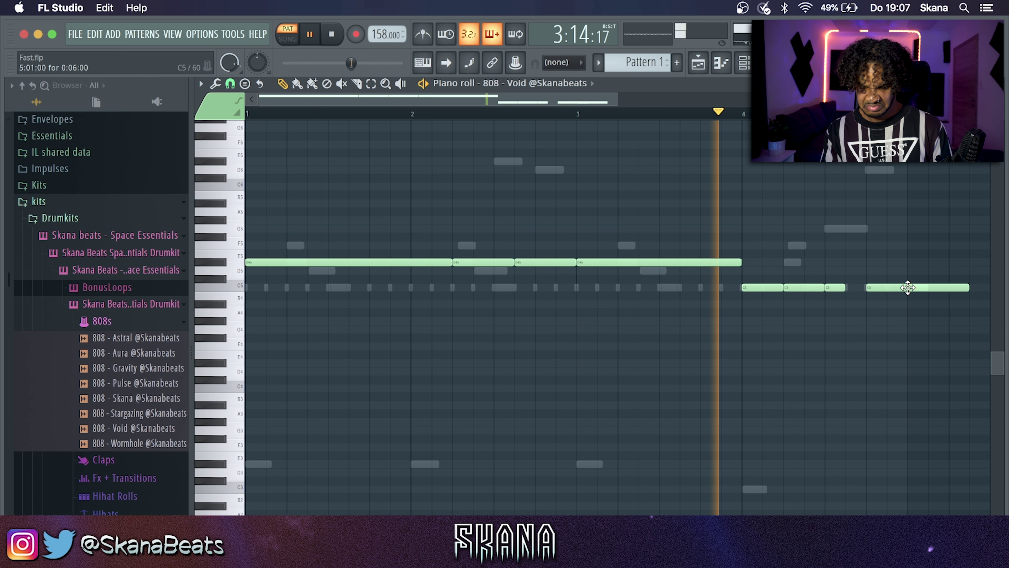
key("super+l")
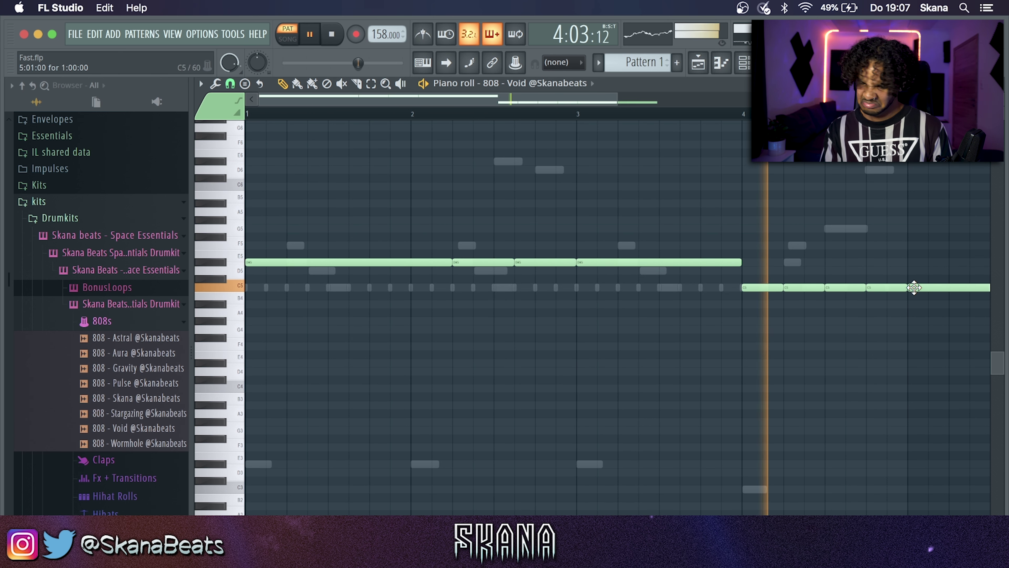
right_click(914, 288)
Replace the 808 - Void channel's sample with 808 - Astral.
left_click(745, 62)
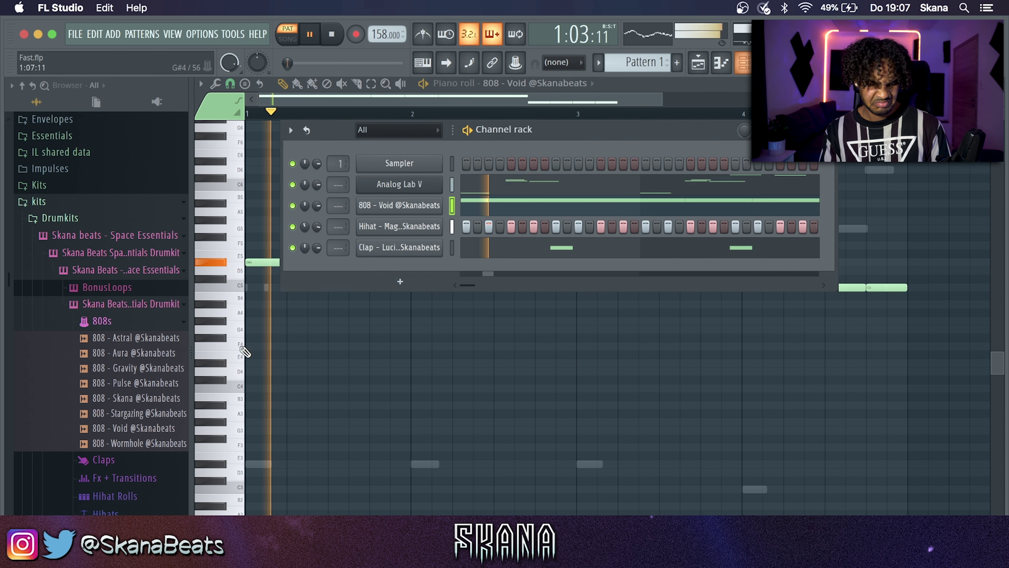
left_click(128, 340)
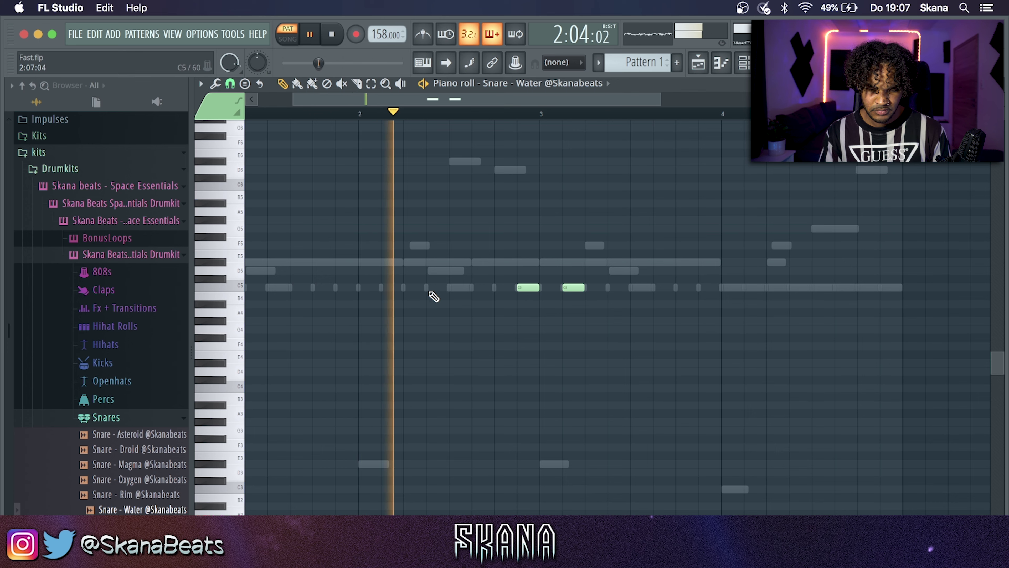
Add C5 Snare - Water notes at the end of bar 4, at 4:13 and 4:15.
scroll(691, 302, "down", 2, "ctrl")
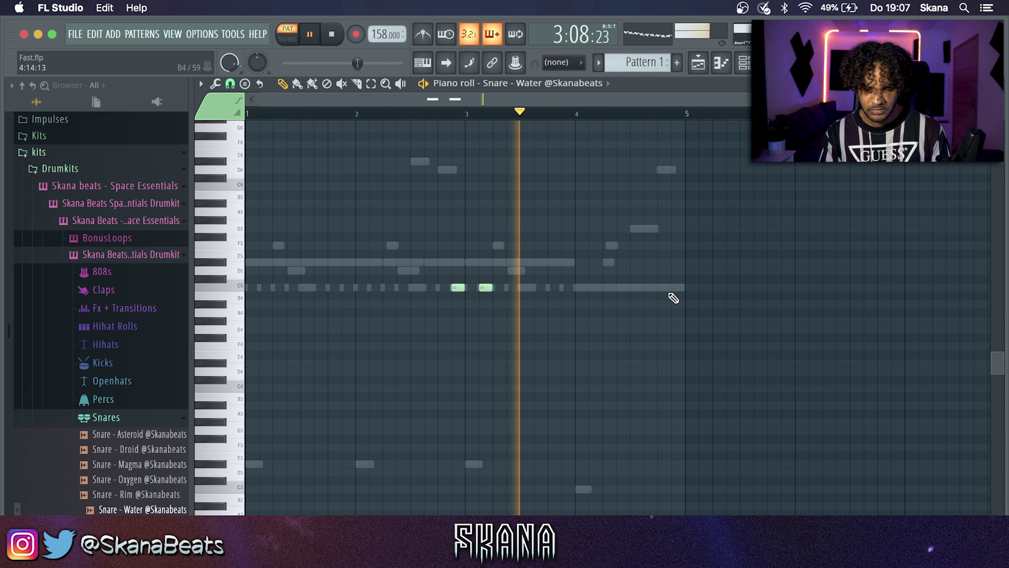
scroll(673, 298, "up", 2, "ctrl")
key("space")
scroll(697, 290, "up", 2)
left_click_drag(699, 288, 649, 288)
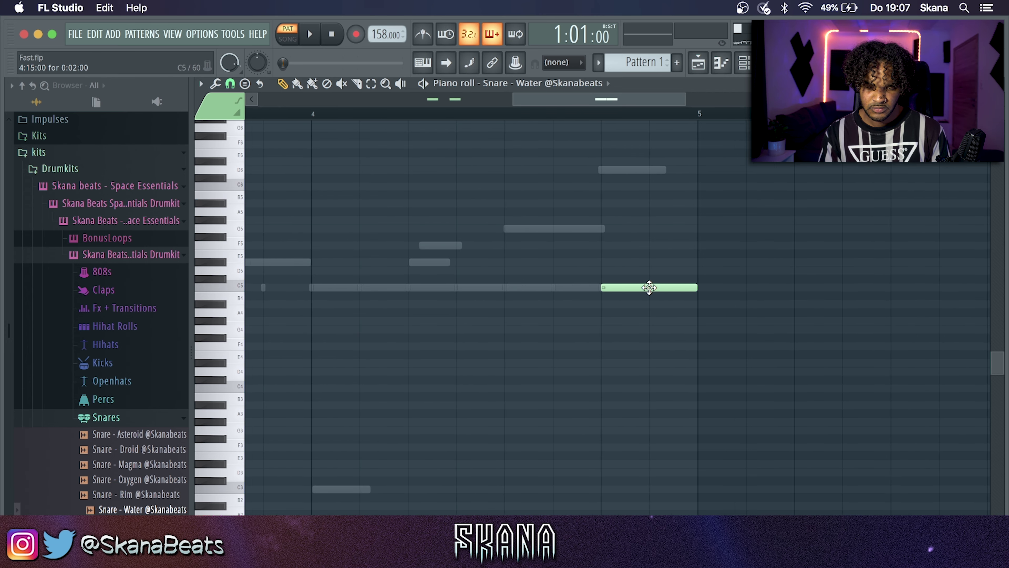
Play back from 4:05 and add another C5 snare note at 4:11 with a lower velocity.
left_click(427, 113)
key("space")
key("space")
key("space")
key("space")
key("space")
left_click_drag(564, 296, 556, 285)
key("space")
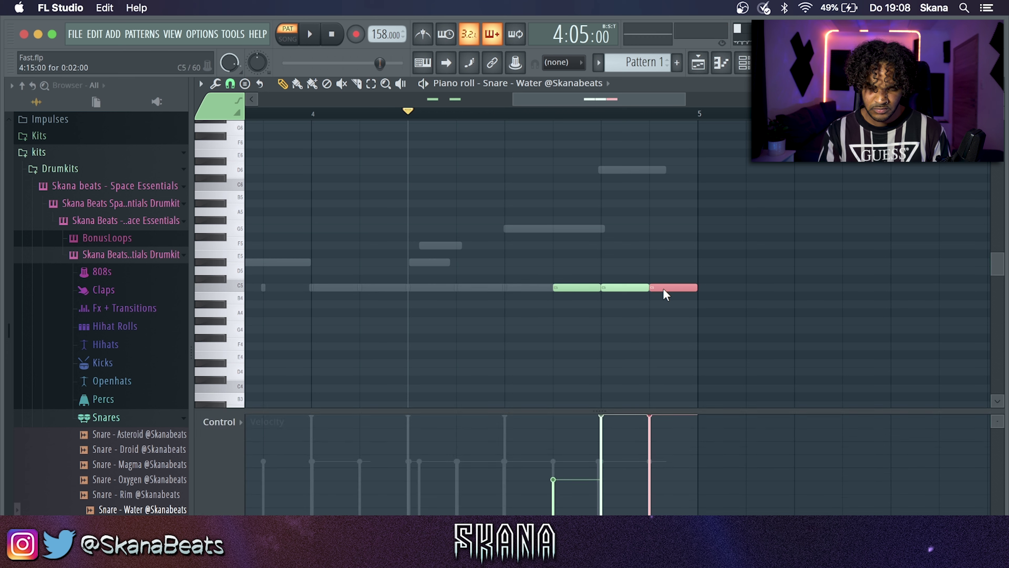
Chop the last snare note of bar 4 into a fast roll and lower the velocity of its hits.
key("alt+u")
key("space")
left_click_drag(469, 276, 469, 289)
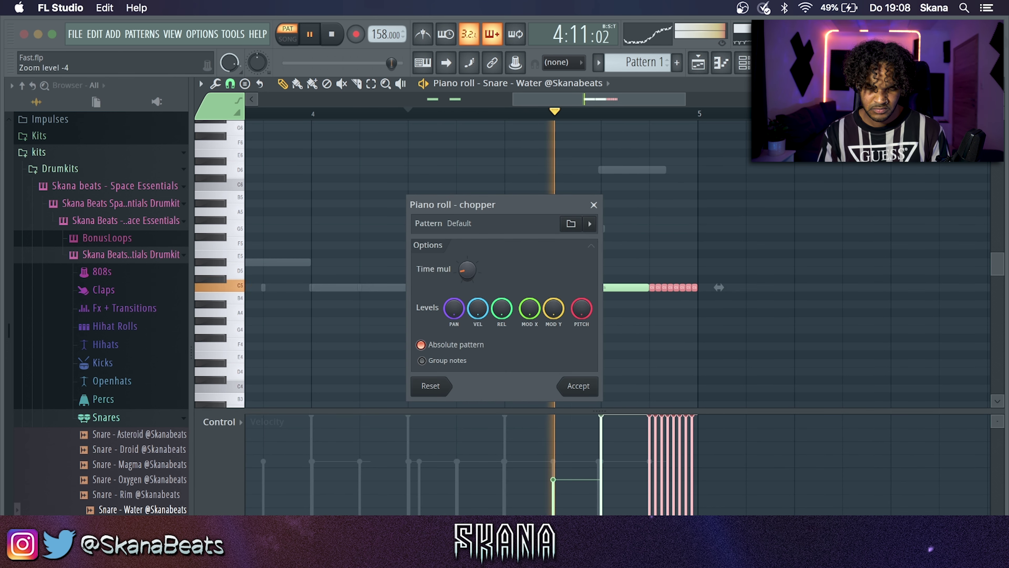
left_click(598, 390)
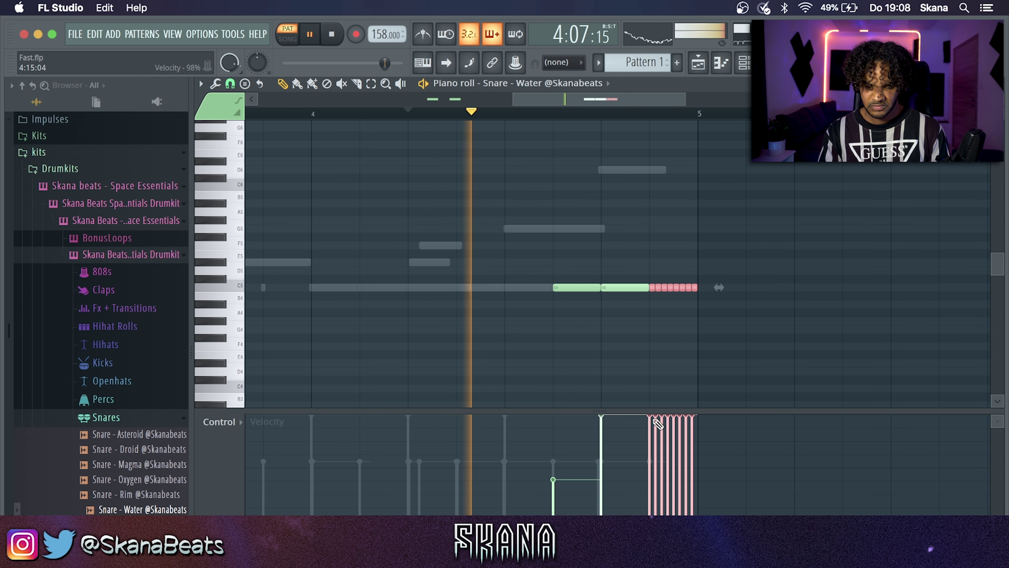
left_click_drag(650, 419, 696, 485)
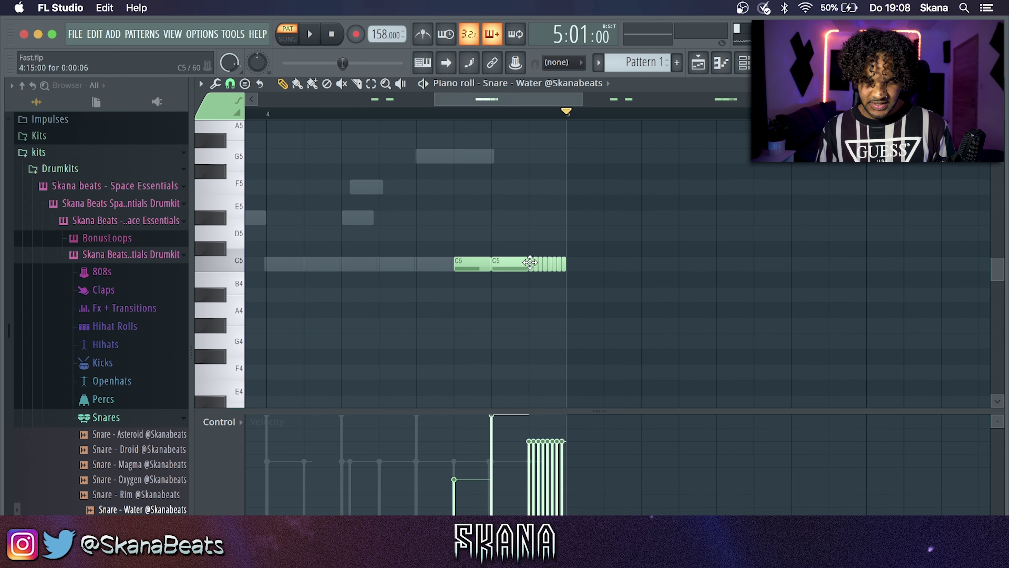
Replace the first snare roll at 4:15 with a single C5 note.
right_click(531, 265)
right_click(556, 266)
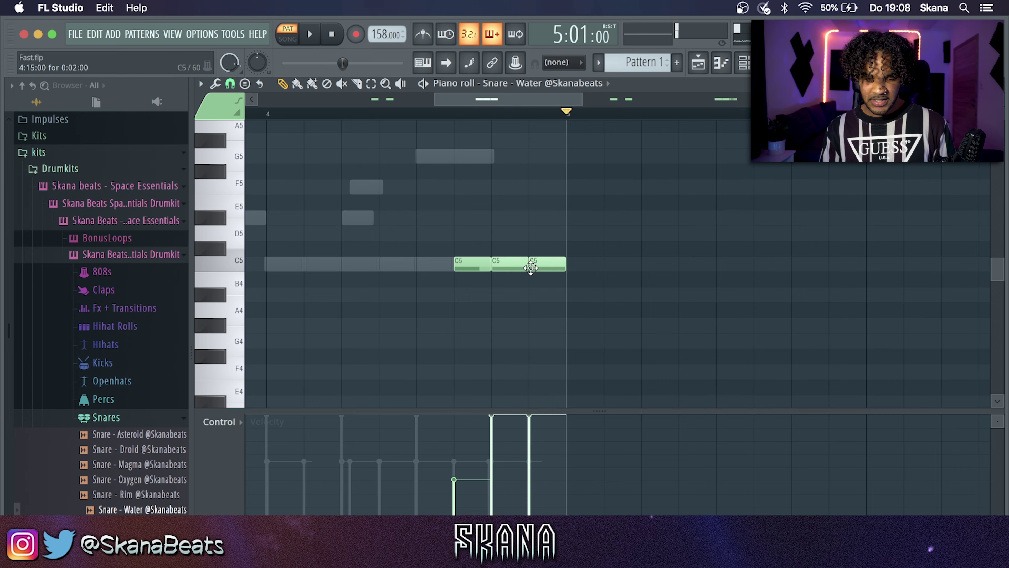
scroll(530, 267, "down", 5)
key("ctrl+s")
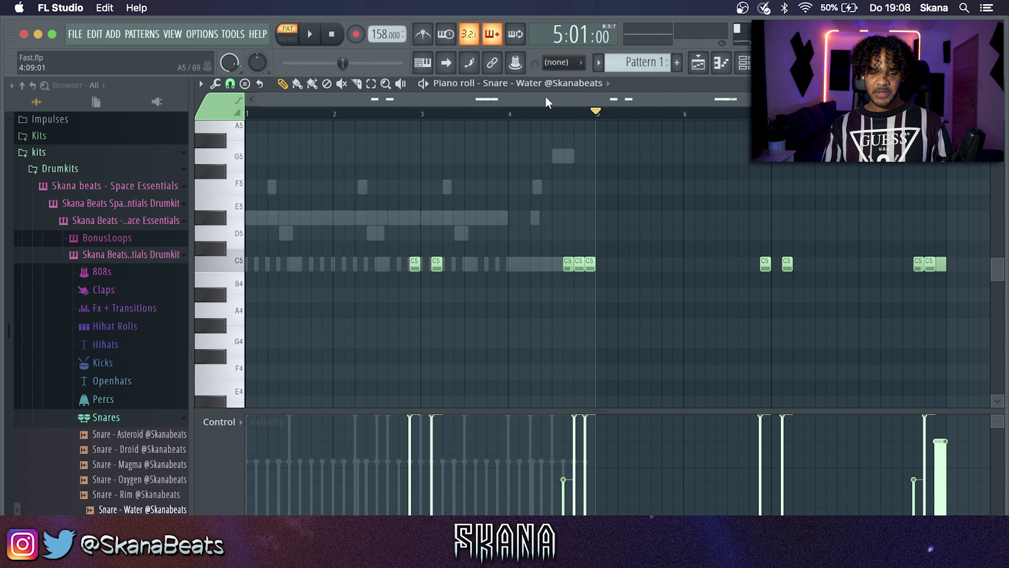
Duplicate the Clap - Lucid notes of bars 1 to 4 into bars 5 to 8.
left_click(561, 83)
left_click(535, 164)
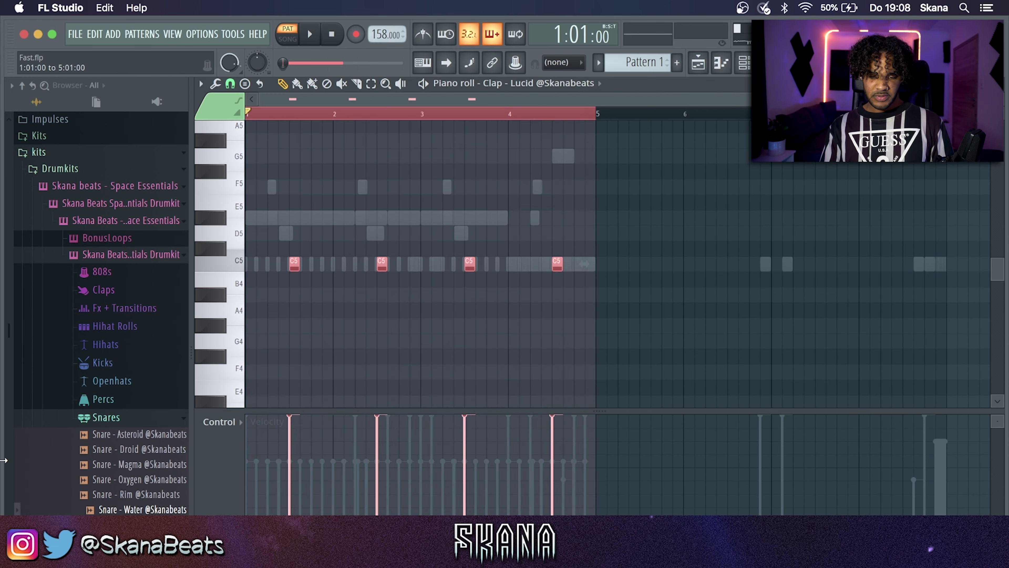
Duplicate the Hihat - Magic notes of bars 1 to 4 into bars 5 to 8.
left_click(533, 85)
left_click(539, 151)
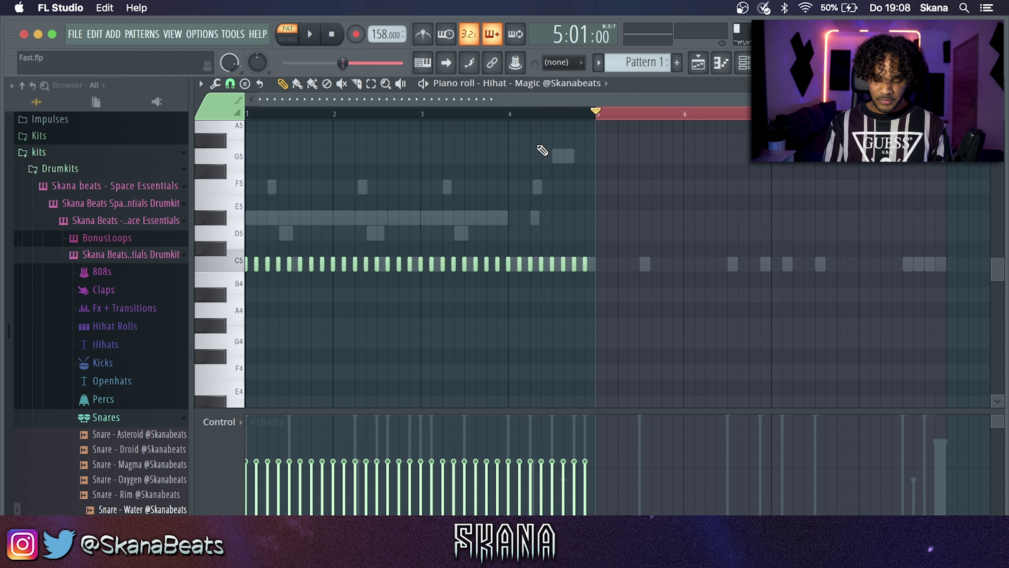
key("super+a")
key("super+b")
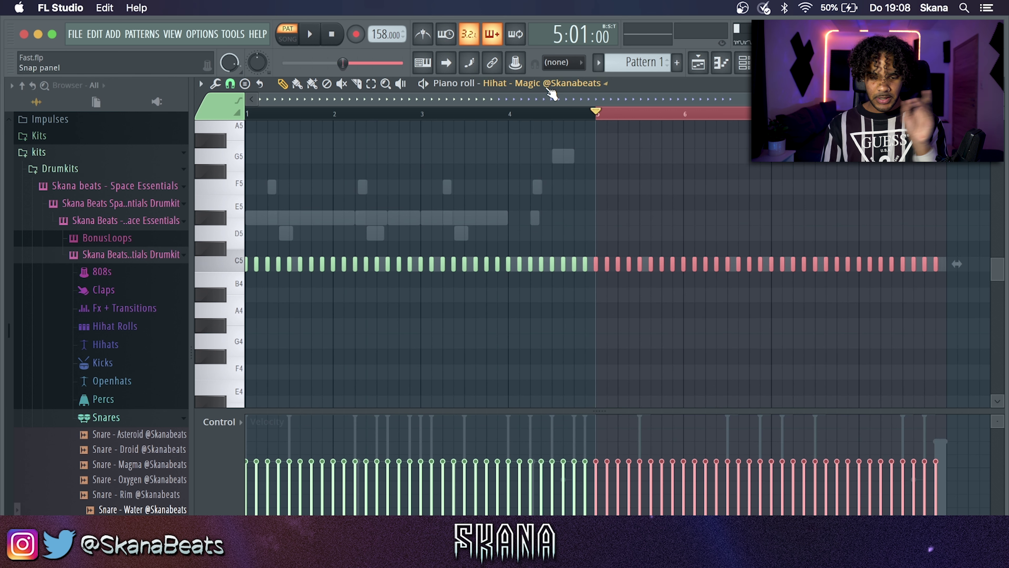
Duplicate the 808 - Astral notes of bars 1 to 4 into bars 5 to 8.
left_click(549, 83)
left_click(525, 137)
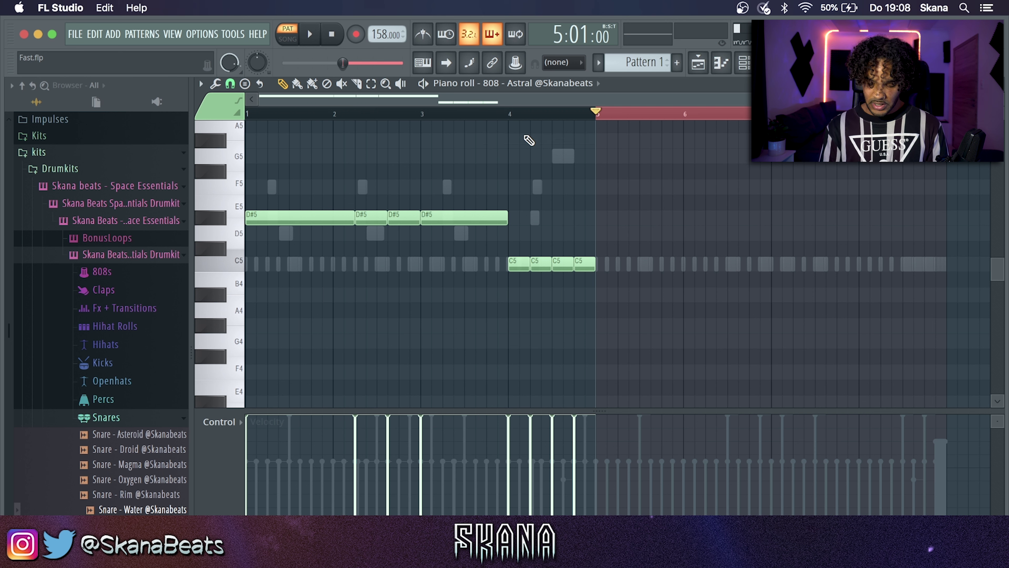
key("super+a")
key("super+b")
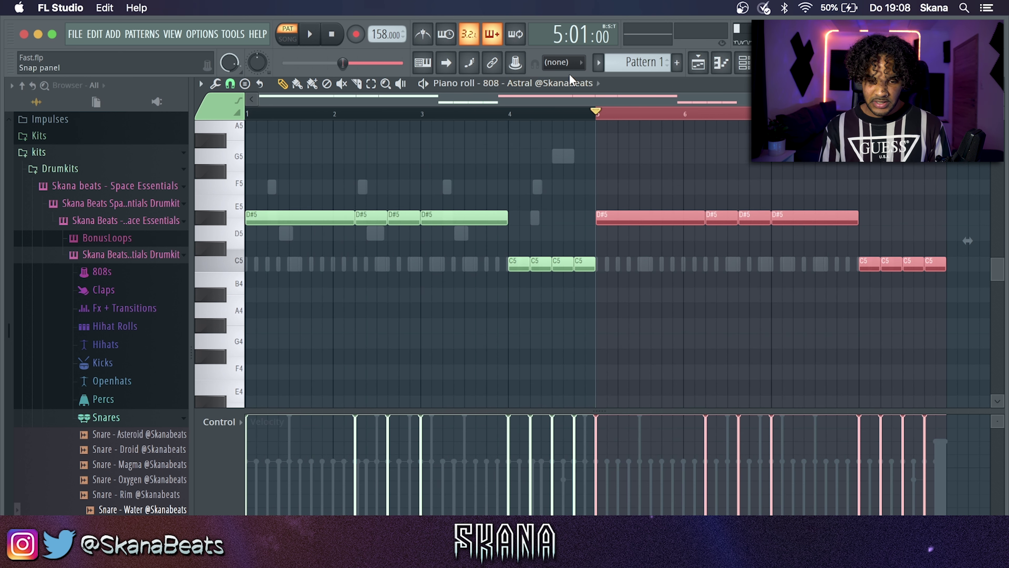
left_click(563, 83)
left_click(534, 124)
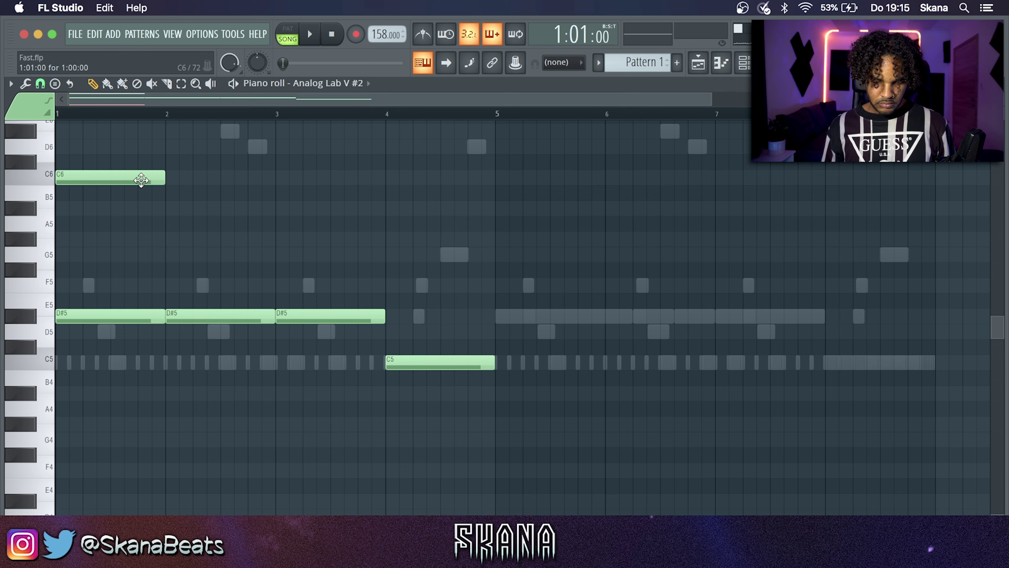
Repeat the one-bar C6 note across bars 1 to 3 of Analog Lab V #2 and place an A5 note in bar 4.
scroll(189, 217, "down", 1)
right_click(137, 475)
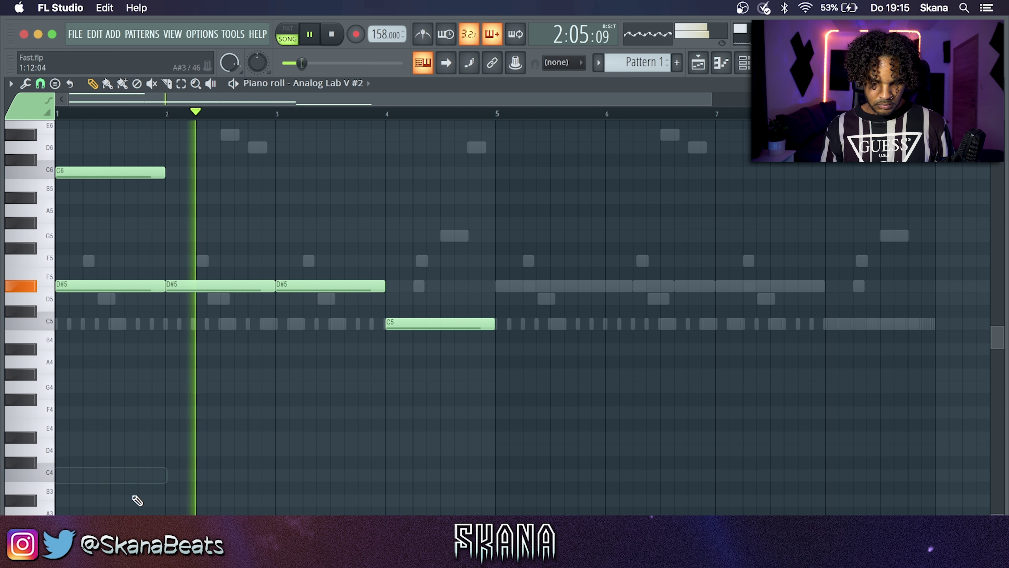
left_click_drag(138, 159, 134, 179)
key("super+b")
key("super+b")
key("super+b")
key("super+b")
key("super+d")
right_click(513, 175)
left_click_drag(450, 176, 454, 220)
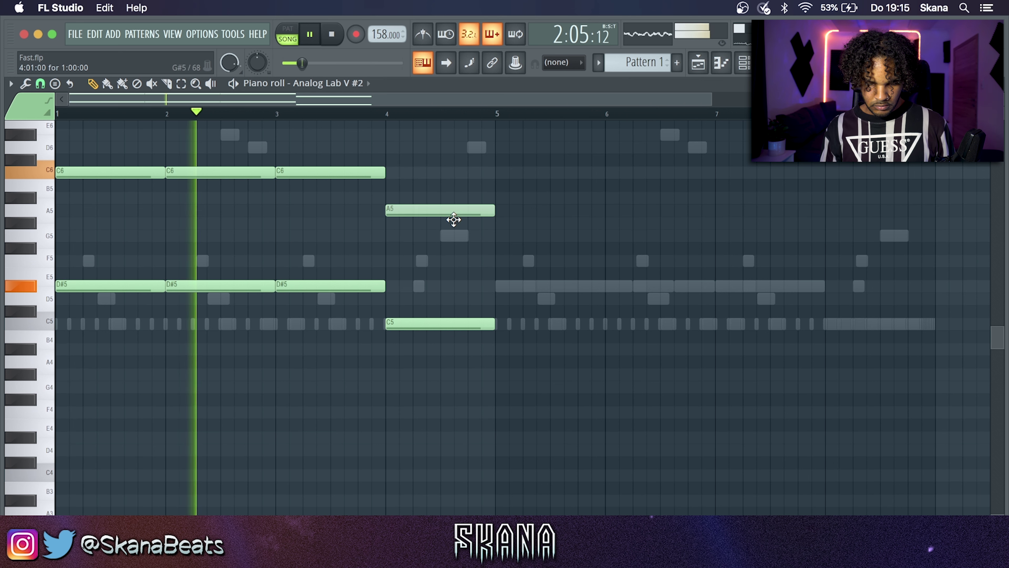
Raise the upper notes to D#6 in bars 1 to 3 and C6 in bar 4, and duplicate the four bars into bars 5 to 8.
left_click_drag(349, 179, 74, 132)
key("space")
key("space")
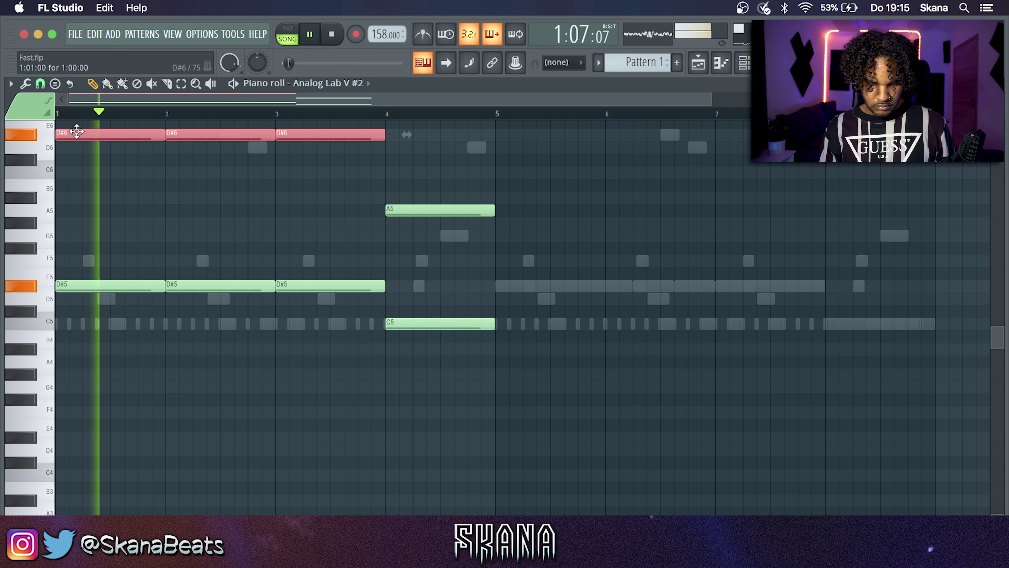
left_click_drag(400, 210, 400, 161)
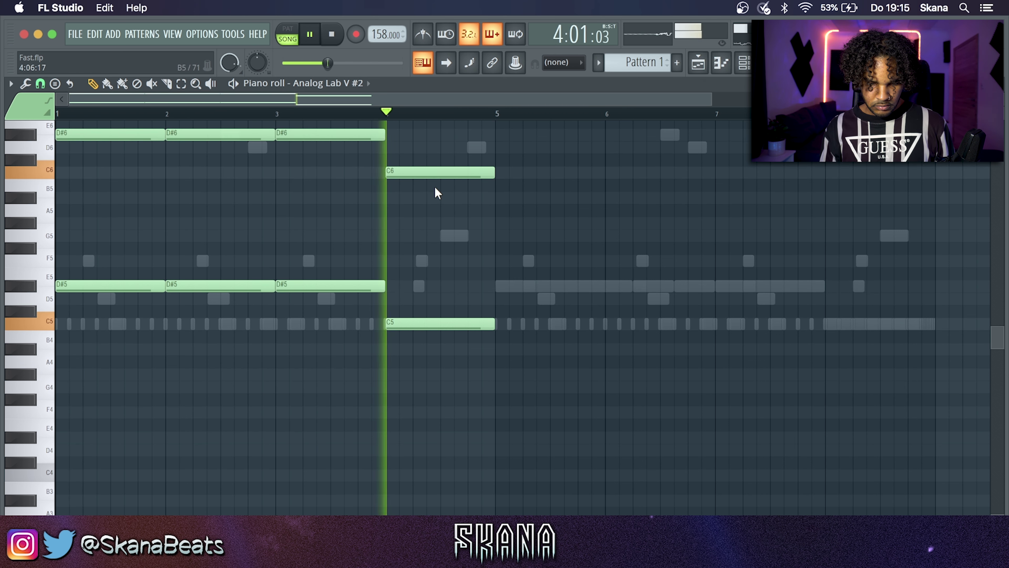
key("ctrl+b")
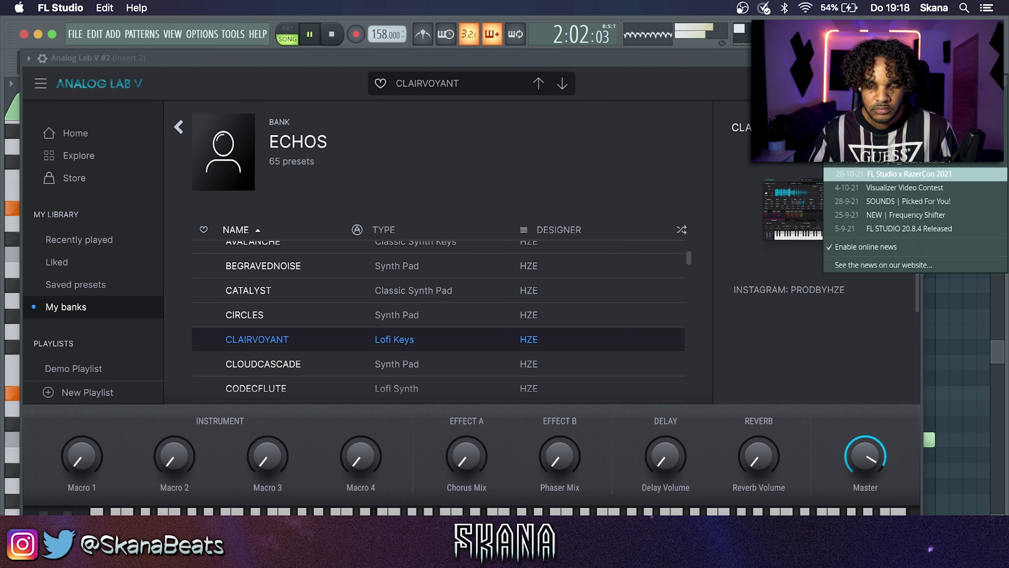
Apply the Pattern 2 time shape in ShaperBox 2 on Insert 2 and open the Analog Lab V #2 notes.
left_click(913, 58)
left_click(913, 58)
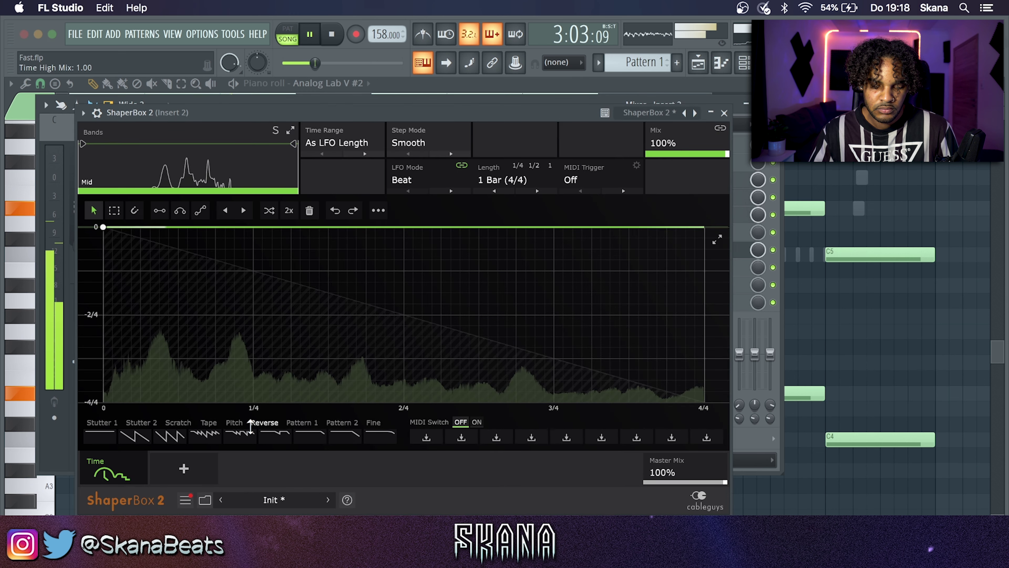
left_click(337, 437)
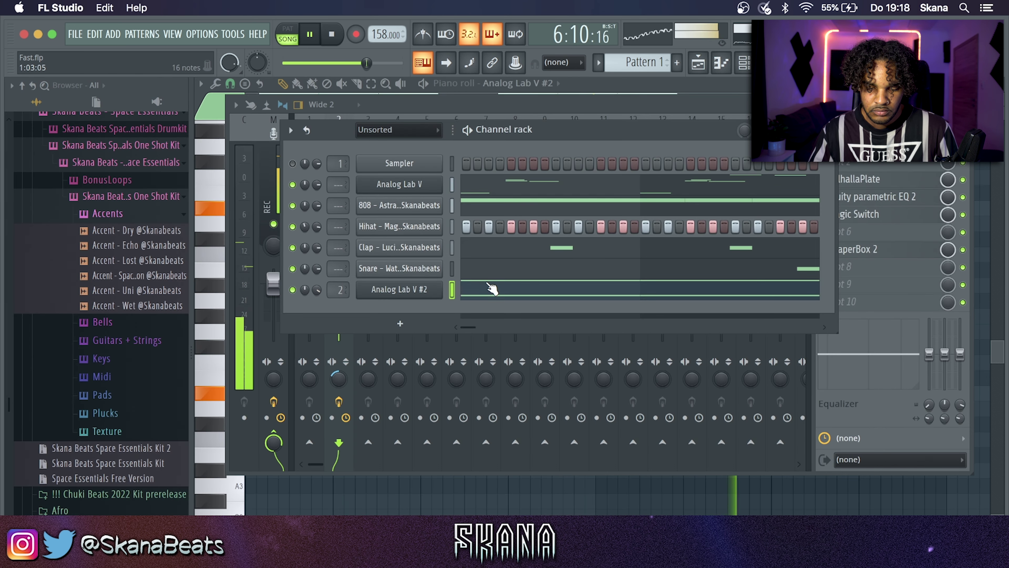
left_click(493, 289)
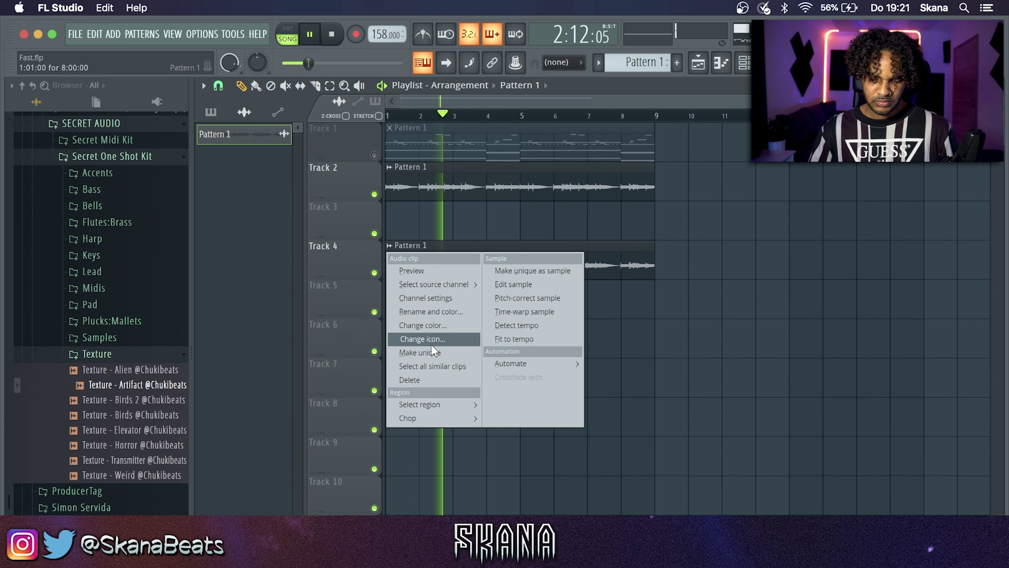
Make the Pattern 1 audio clip on Track 4 unique and open its channel settings.
left_click(434, 352)
key("space")
double_click(440, 257)
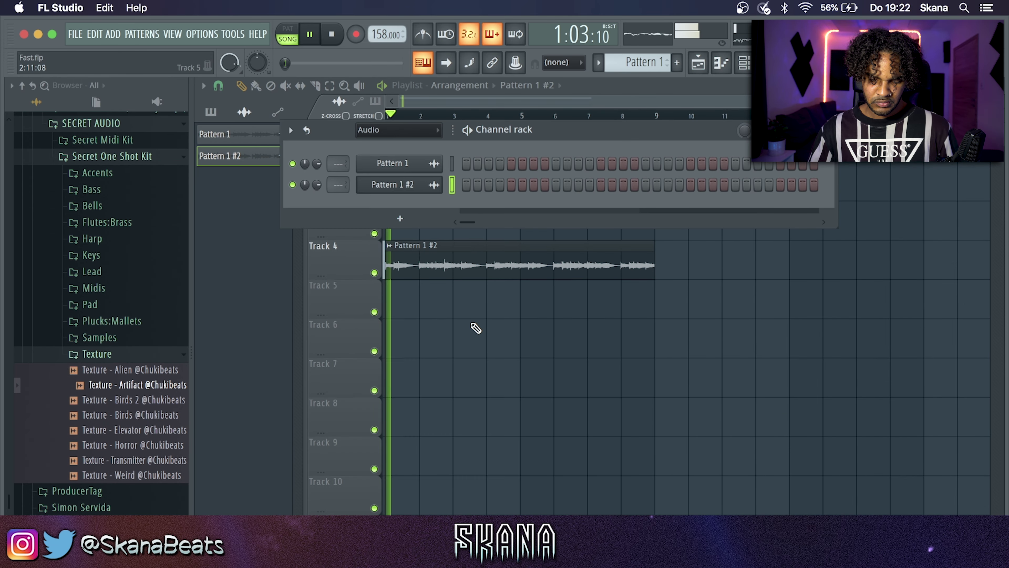
key("F6")
left_click(374, 194)
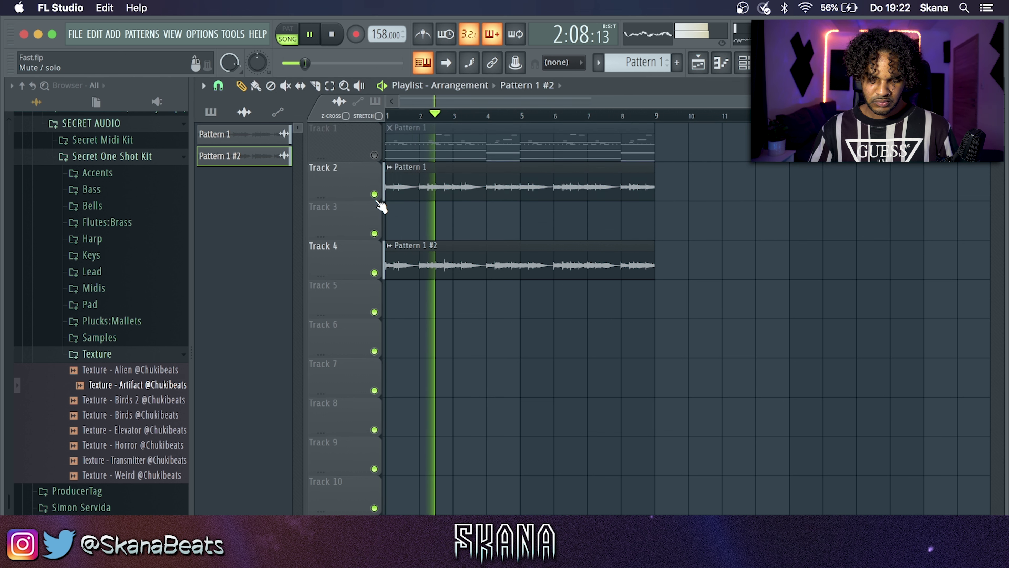
double_click(419, 262)
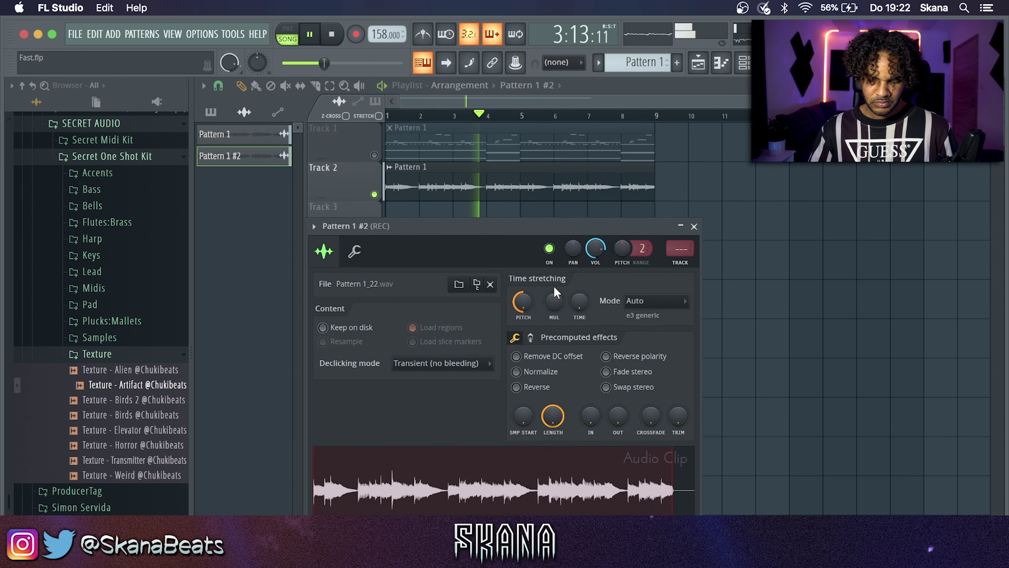
Create a unique copy of the Pattern 1 #2 audio clip below the other clips and open its channel settings.
left_click(759, 221)
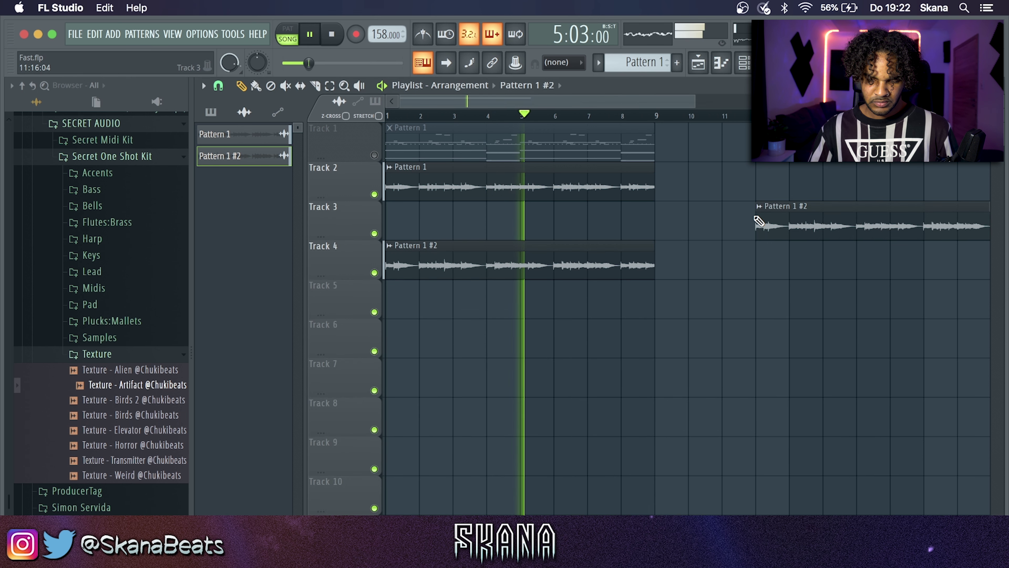
left_click(767, 206)
left_click(811, 313)
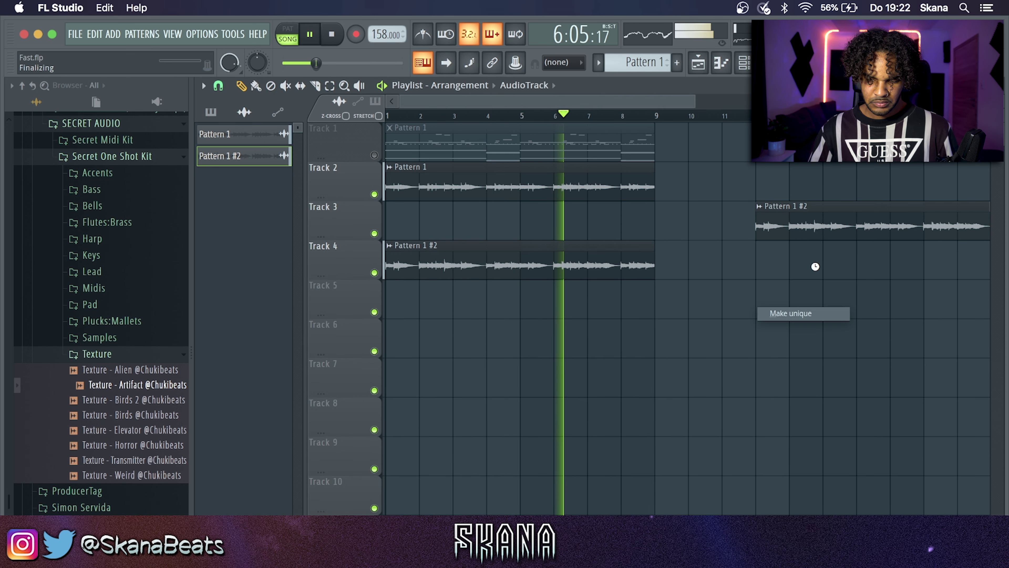
left_click_drag(823, 240, 423, 376)
double_click(427, 350)
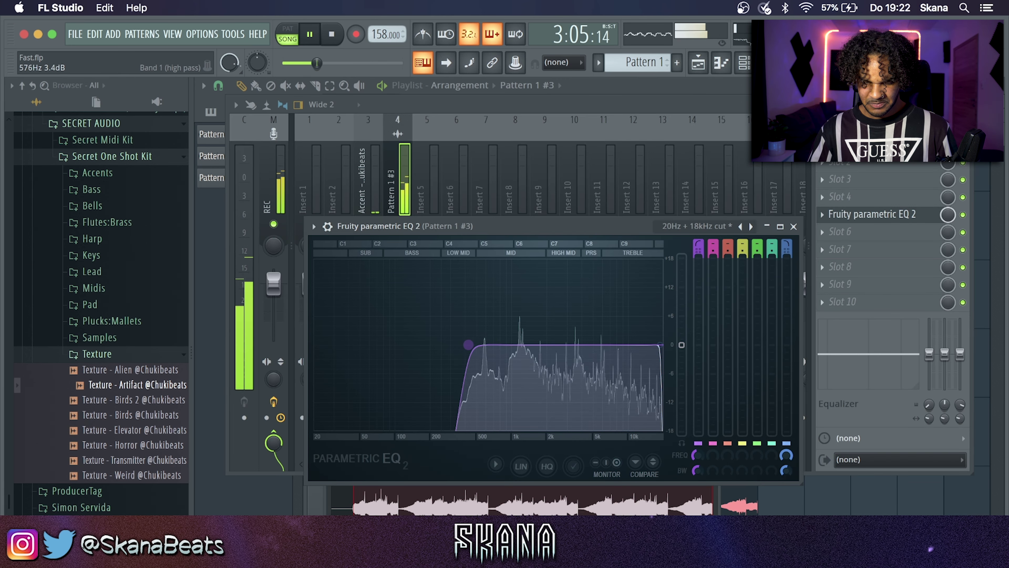
Add ValhallaPlate to slot 6 of the Pattern 1 #3 mixer track and set its mix to 22.6 %.
left_click(793, 226)
left_click(823, 232)
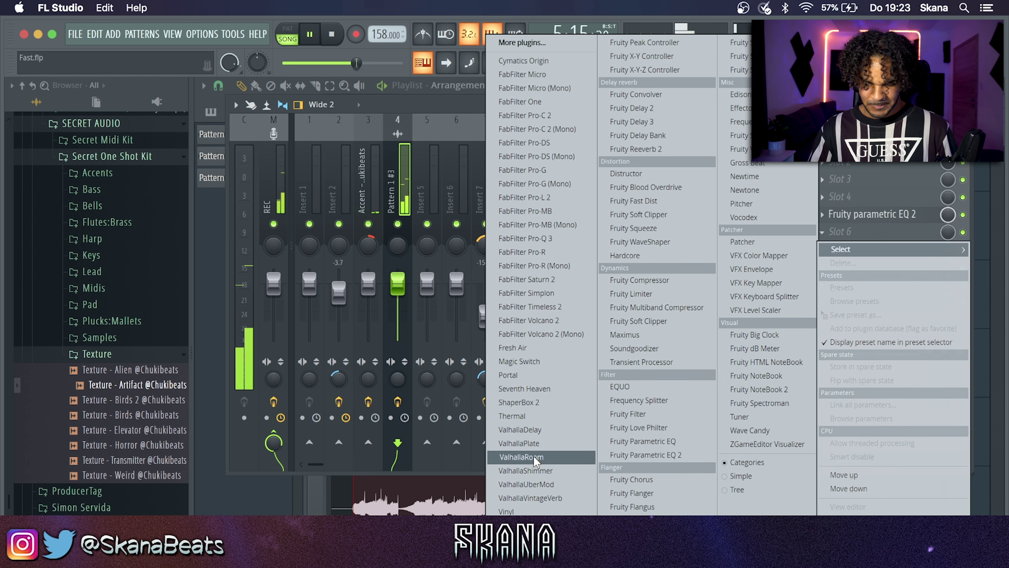
left_click(530, 444)
left_click_drag(195, 284, 214, 402)
left_click_drag(188, 283, 226, 310)
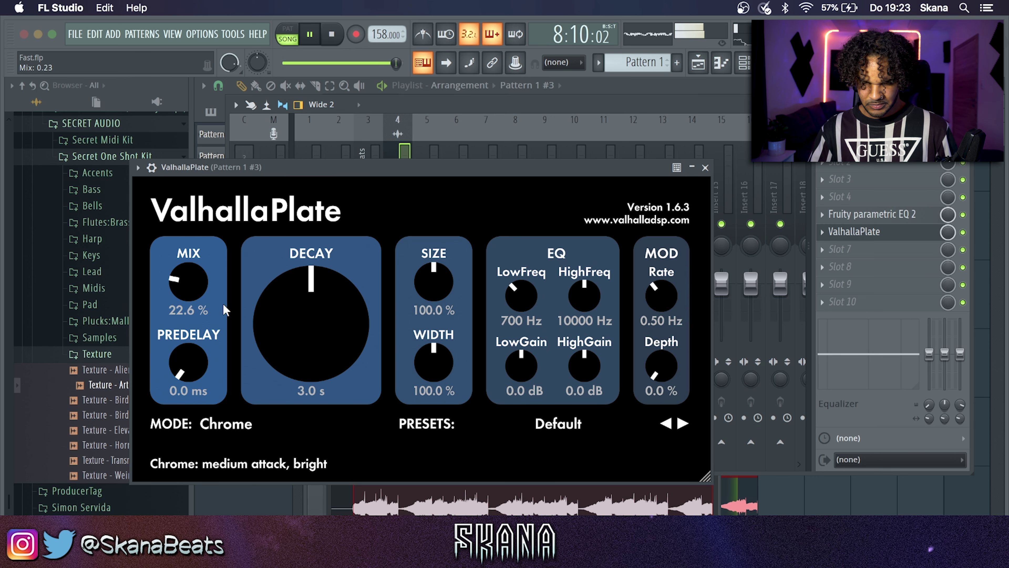
Add Magic Switch to slot 7 of the Pattern 1 #3 mixer track.
left_click(888, 254)
left_click(513, 376)
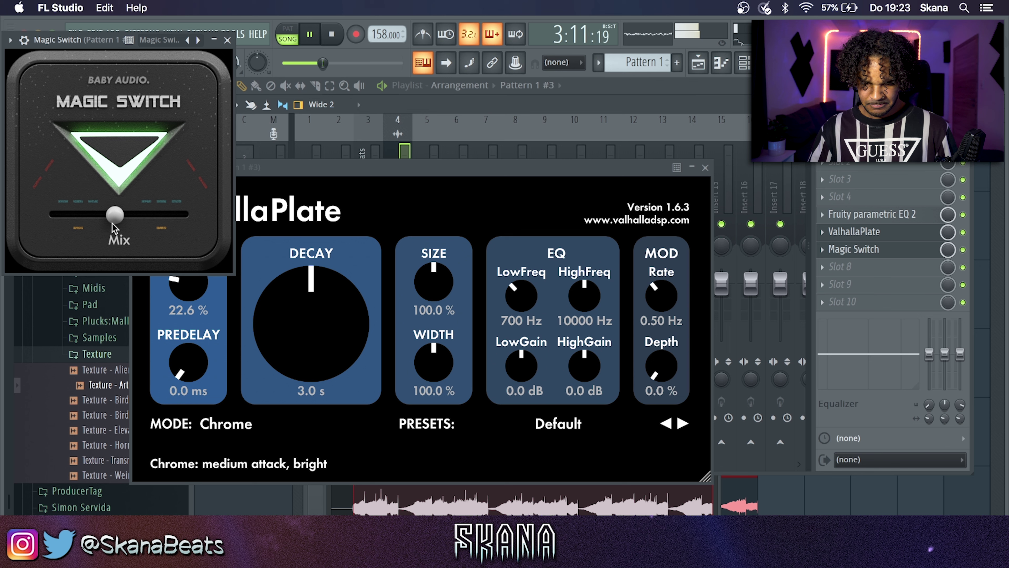
left_click(821, 515)
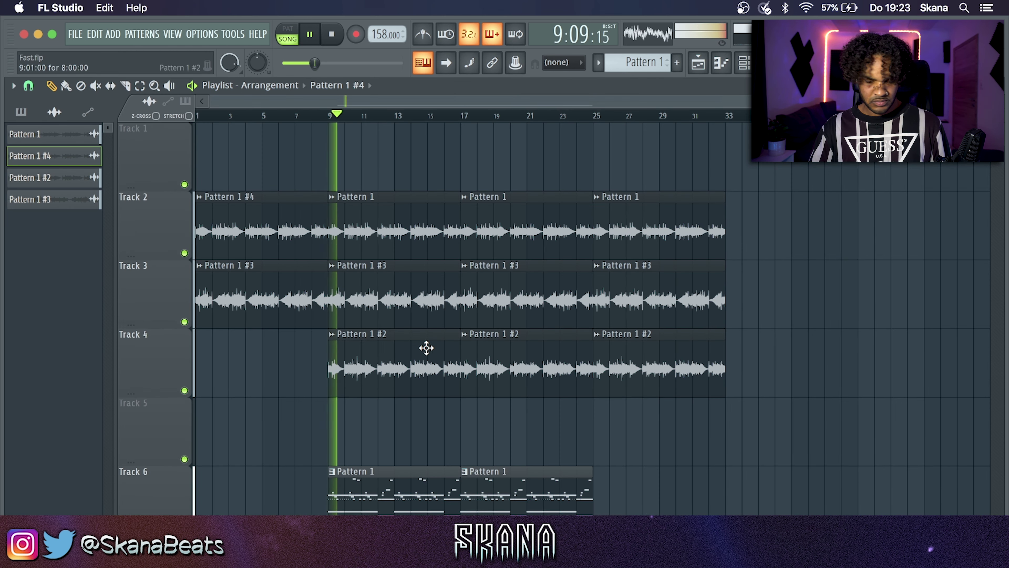
Move the Pattern 1 note clip at bar 9 up to Track 5 and set the Pattern 1 #3 channel volume to 31%.
left_click_drag(409, 495, 409, 428)
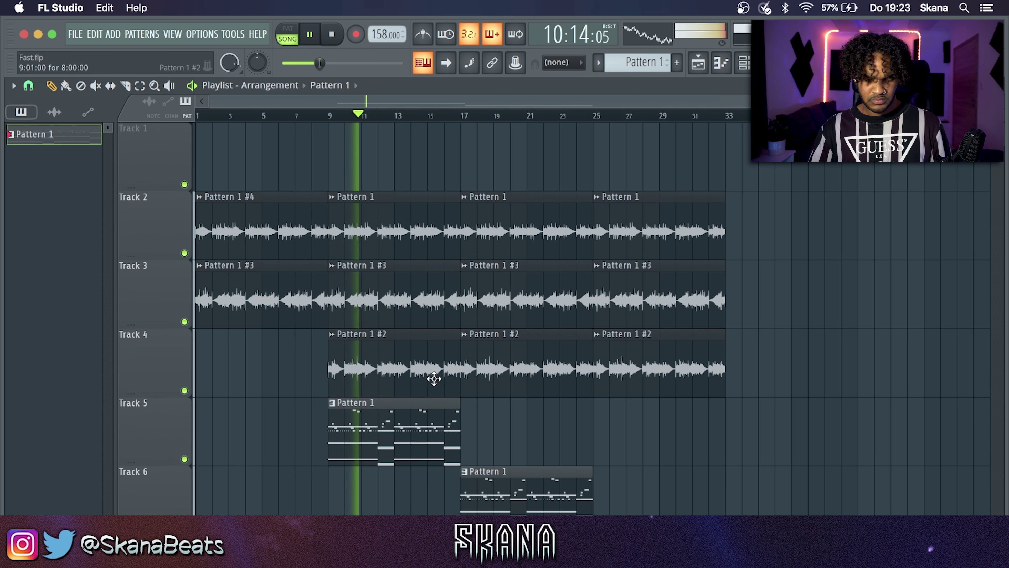
double_click(419, 293)
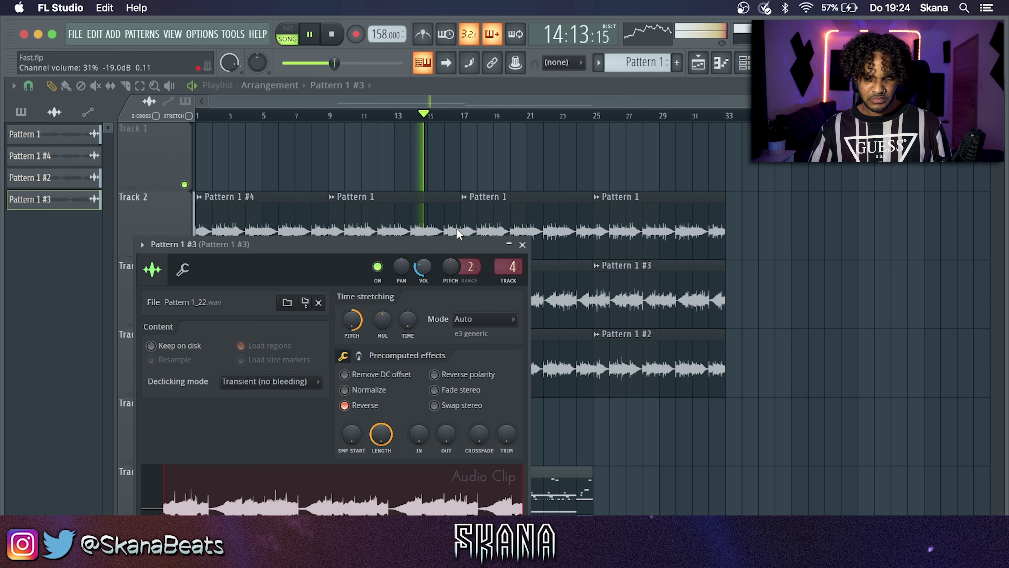
left_click(522, 244)
left_click(552, 492)
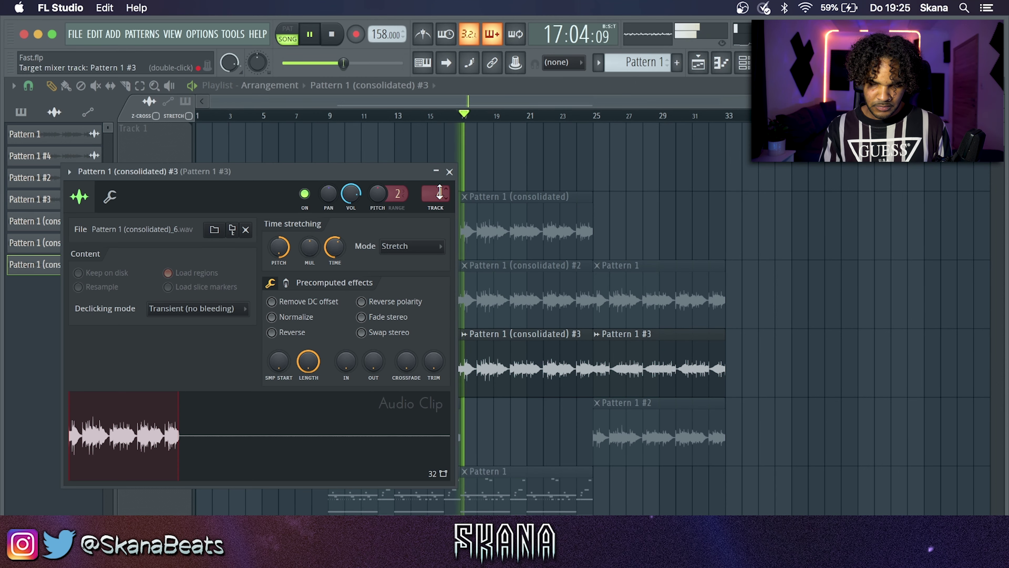
Check the Pattern 1 #3 mixer track and move the earliest Pattern 1 (consolidated) #3 clip on Track 4 to bar 1.
key("F9")
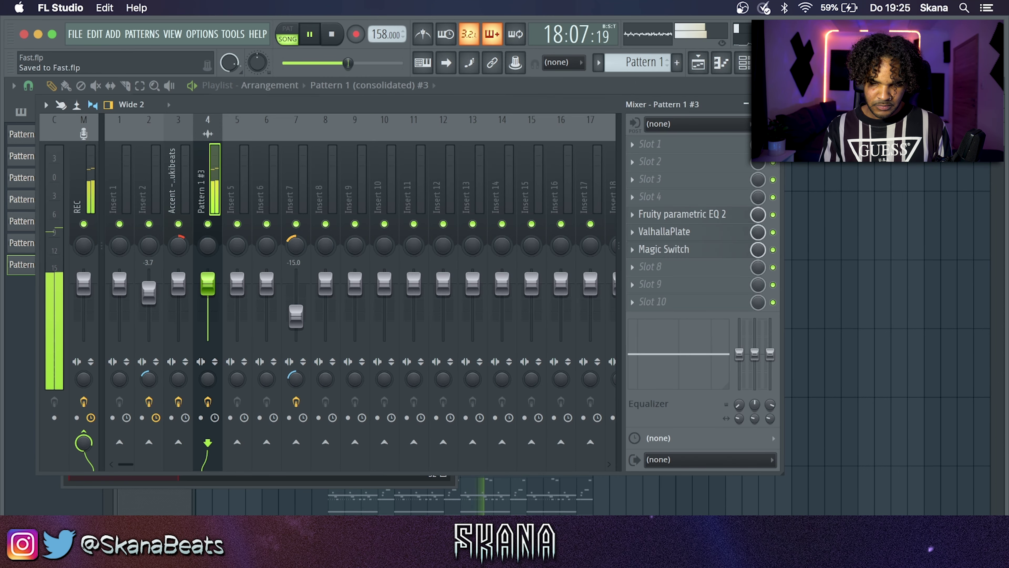
key("F9")
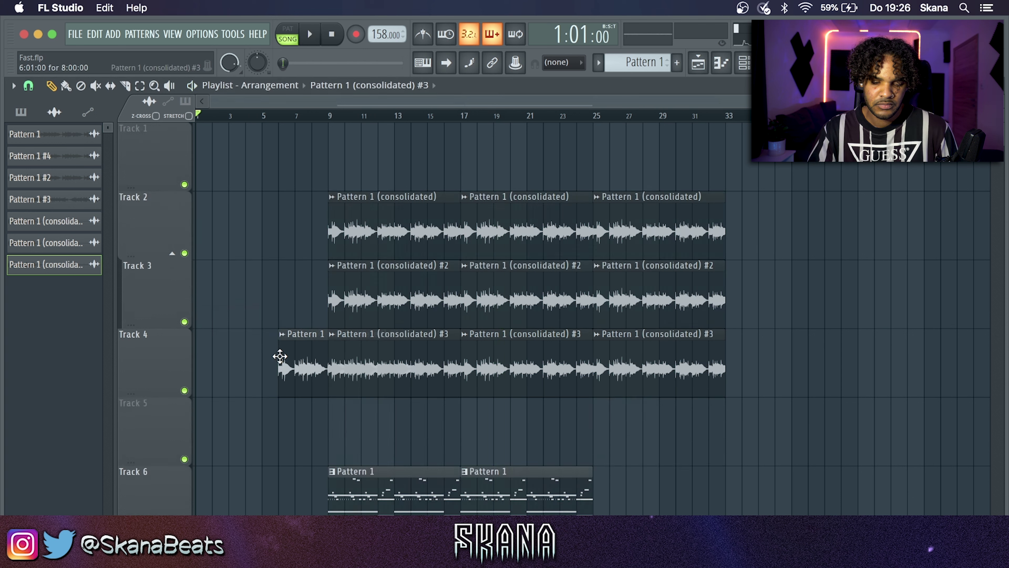
left_click_drag(277, 357, 198, 338)
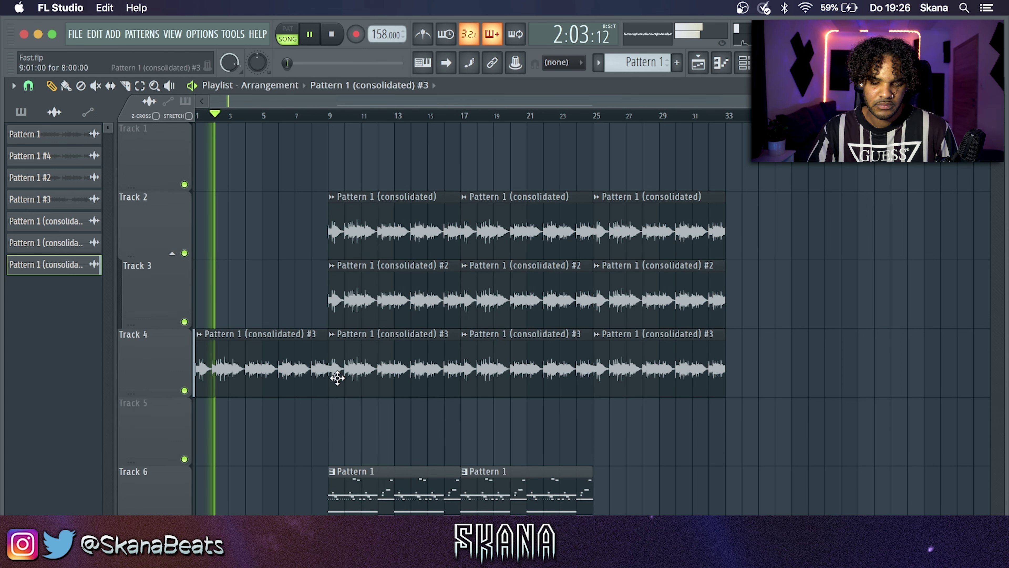
Move all clips up so the audio clips occupy Tracks 1 to 3 and the Pattern 1 note clips Track 4.
scroll(338, 443, "up", 3)
left_click_drag(411, 483, 684, 491)
key("super+s")
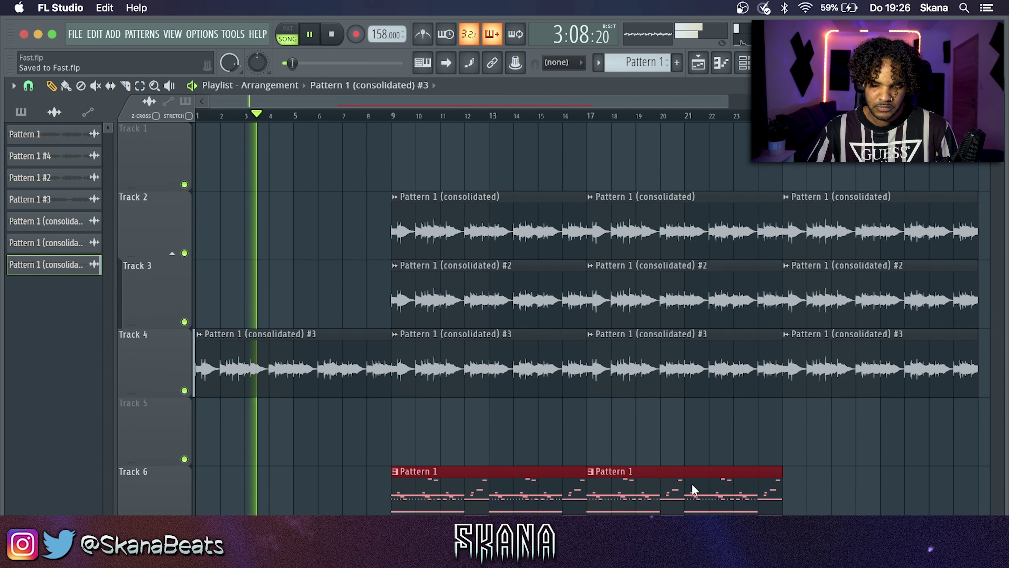
key("shift+Up")
scroll(692, 485, "up", 1)
left_click_drag(303, 202, 826, 473)
key("shift+Up")
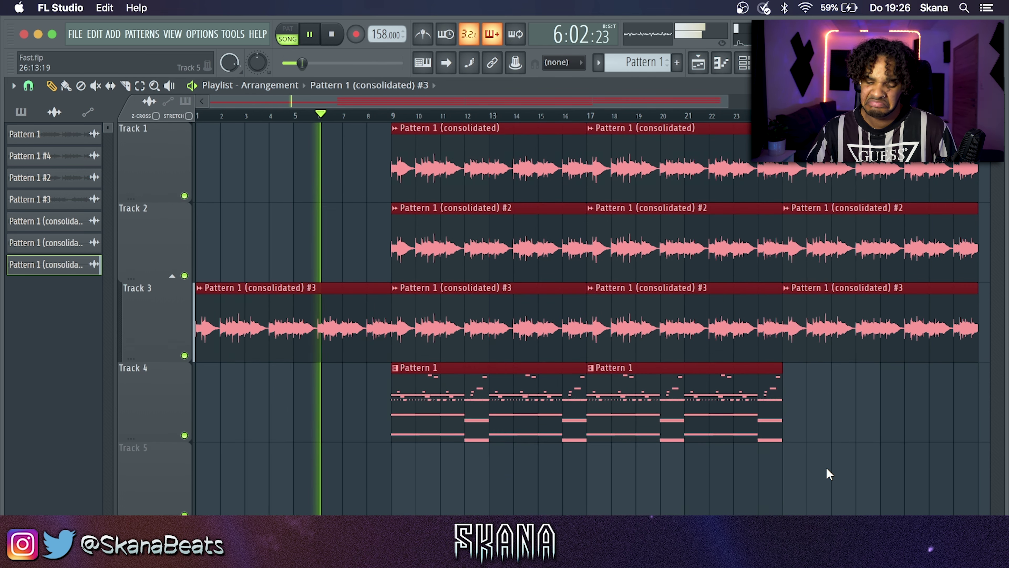
left_click(894, 437, "super")
Delete the Pattern 1 (consolidated) #2 clip at bar 9 on Track 2 and save the project.
right_click(452, 249)
key("super+s")
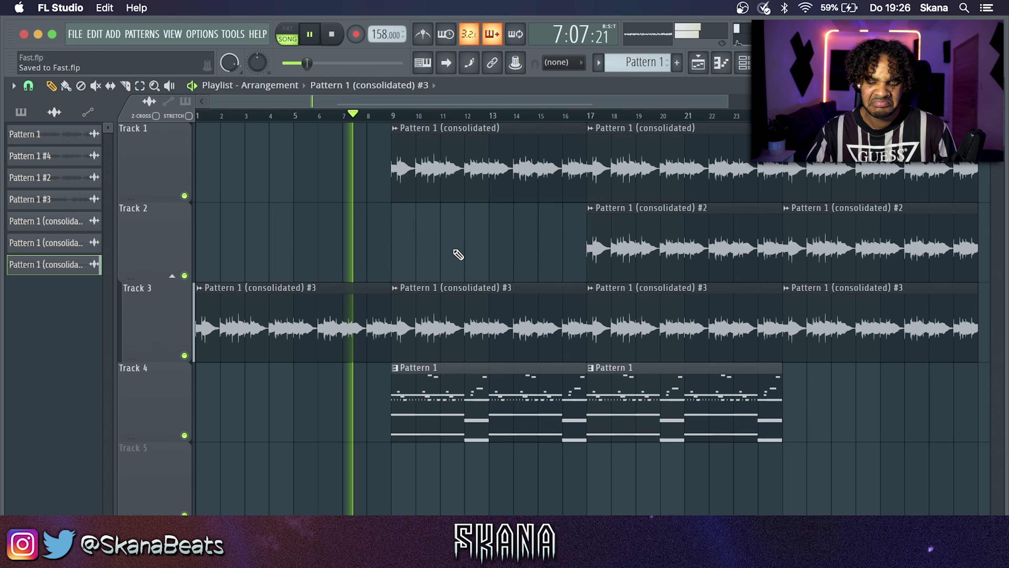
scroll(455, 255, "down", 2)
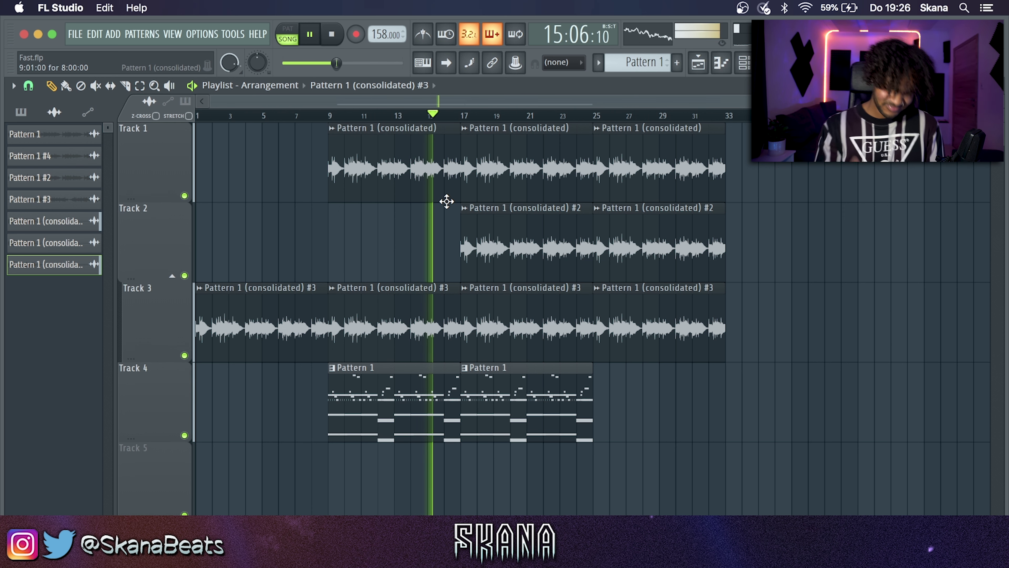
key("super+s")
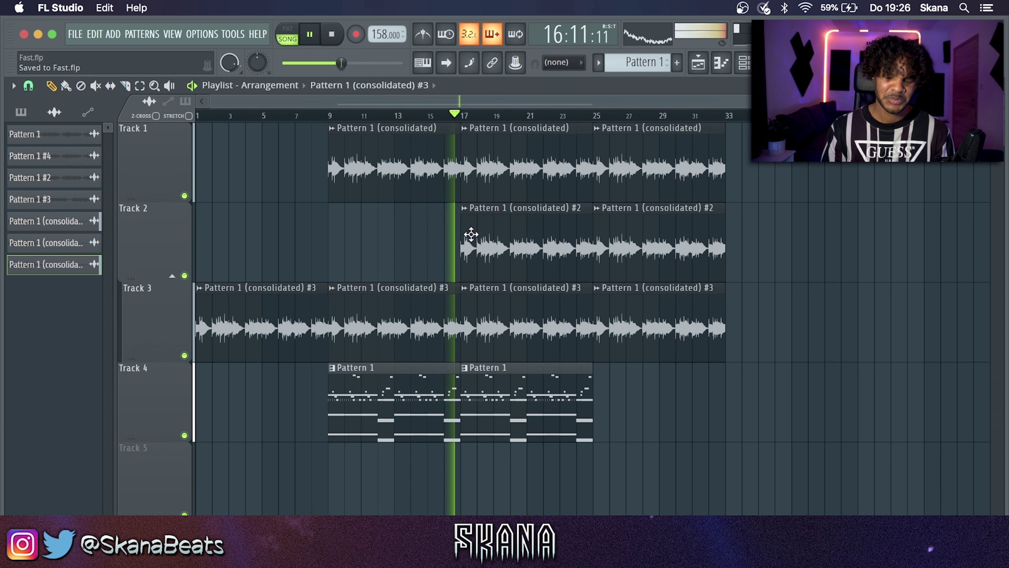
Find the mixer insert with ValhallaVintageVerb and route the Pattern 1 (consolidated) #2 clip to it, track 7.
double_click(471, 234)
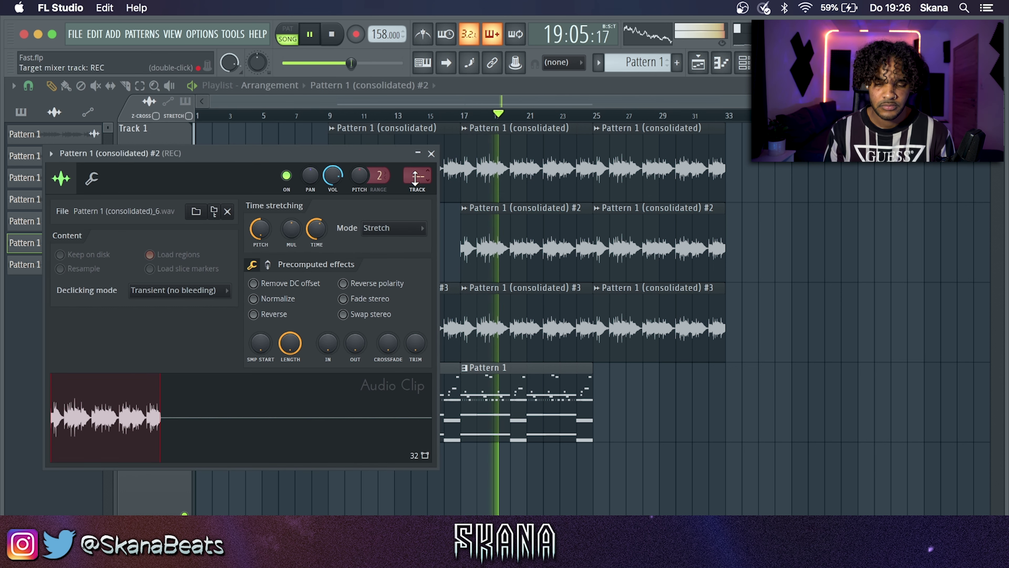
left_click(767, 62)
left_click(308, 178)
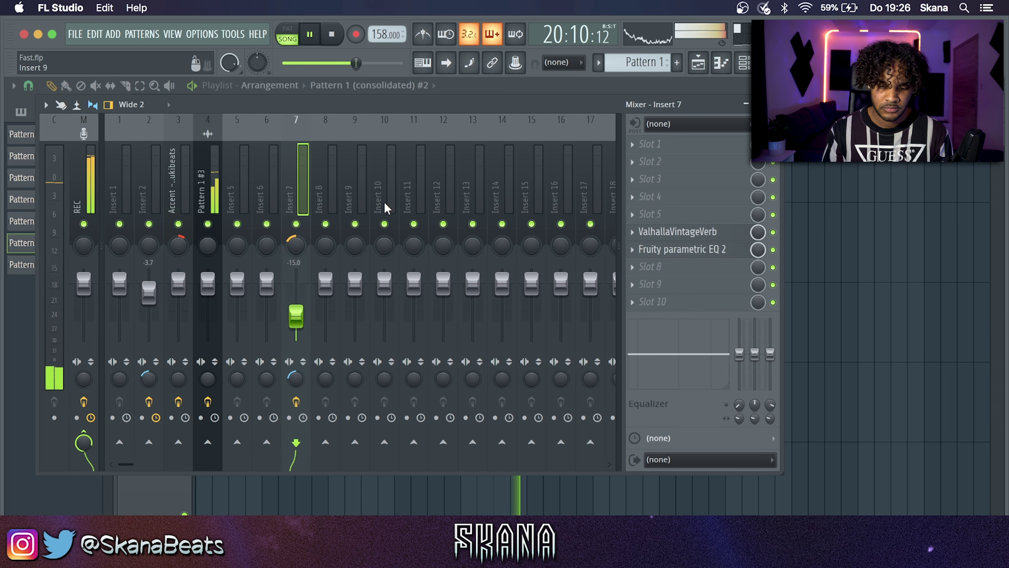
right_click(806, 262)
double_click(518, 216)
left_click_drag(415, 177, 415, 163)
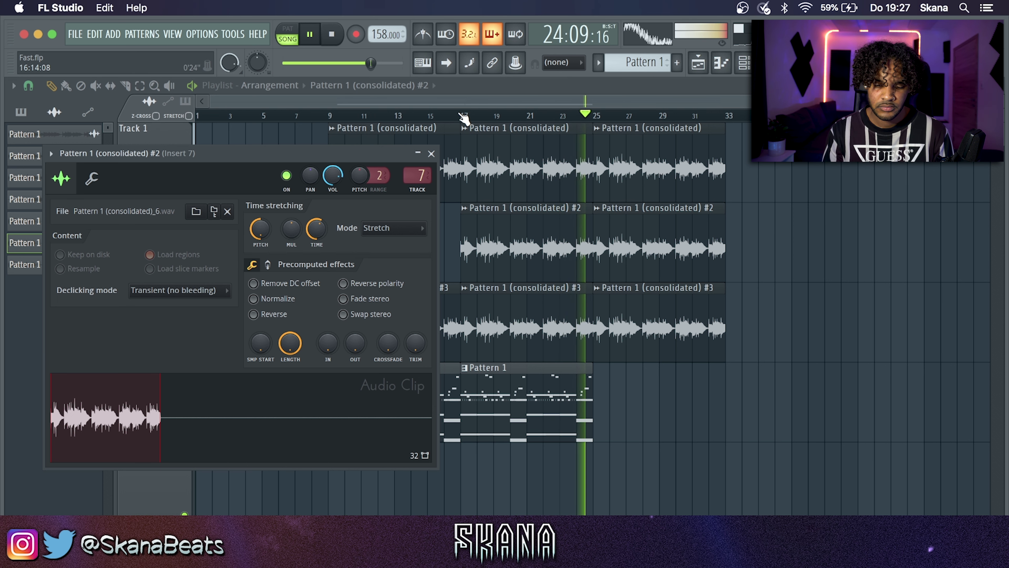
Open the Pattern 1 (consolidated) sample in the Edison audio editor and resample it to a sample rate of 1000 Hz.
key("F9")
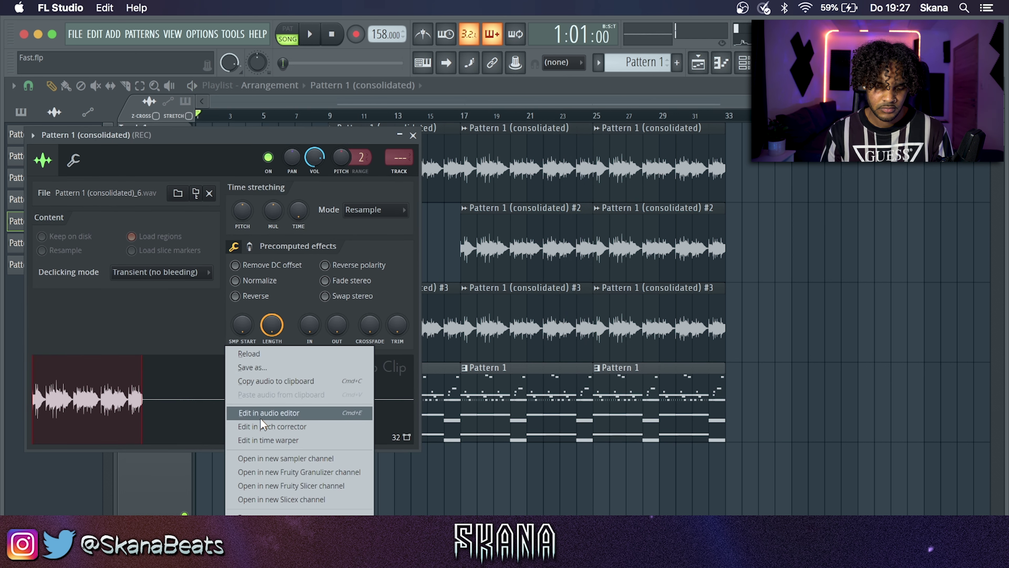
left_click(261, 414)
left_click(260, 414)
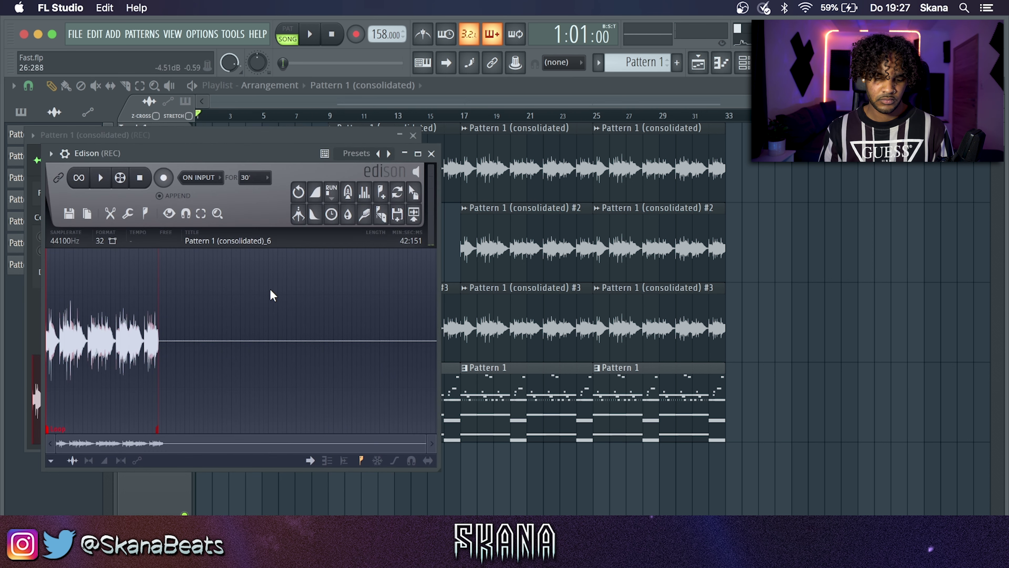
left_click(66, 241)
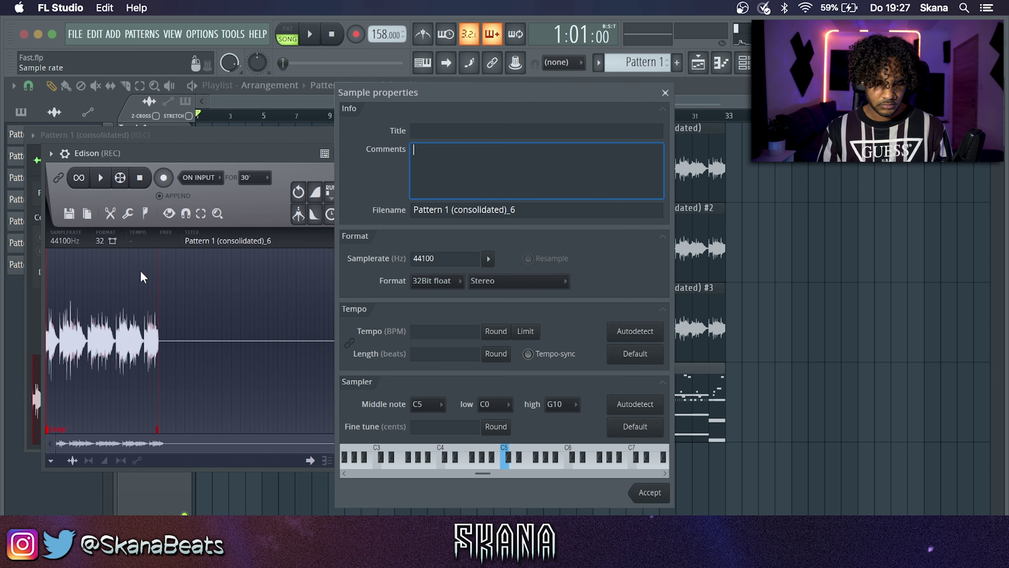
type("1000")
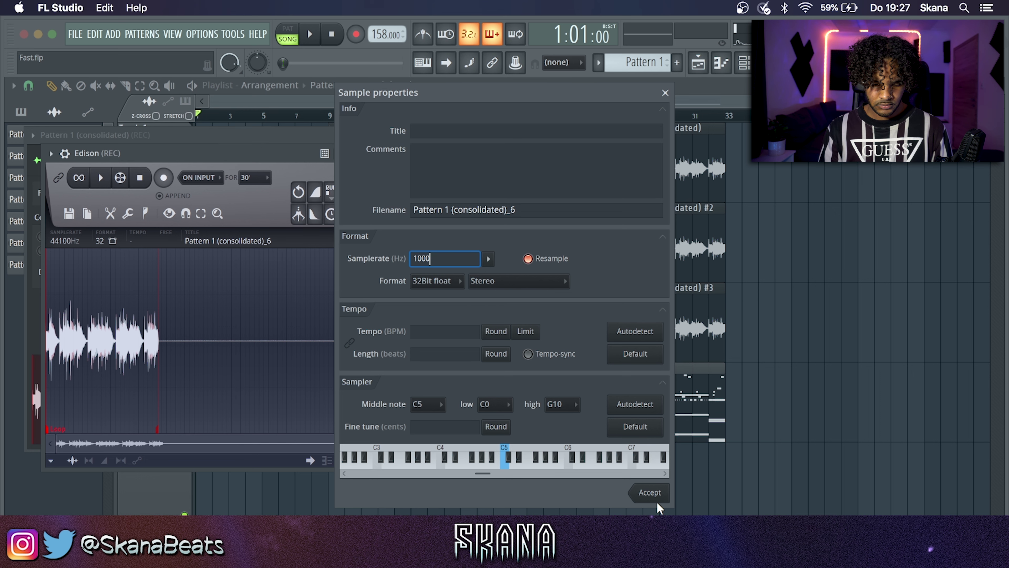
left_click(664, 492)
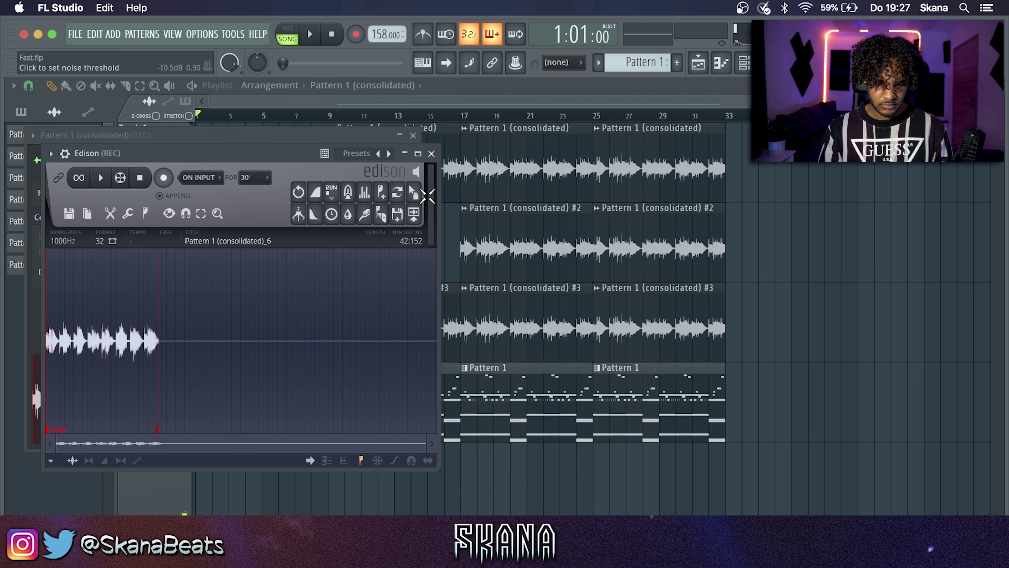
Place the resampled audio on Track 5 at bar 1, delete its surplus piece at bar 9, and play it with Track 3 muted.
left_click_drag(422, 195, 228, 483)
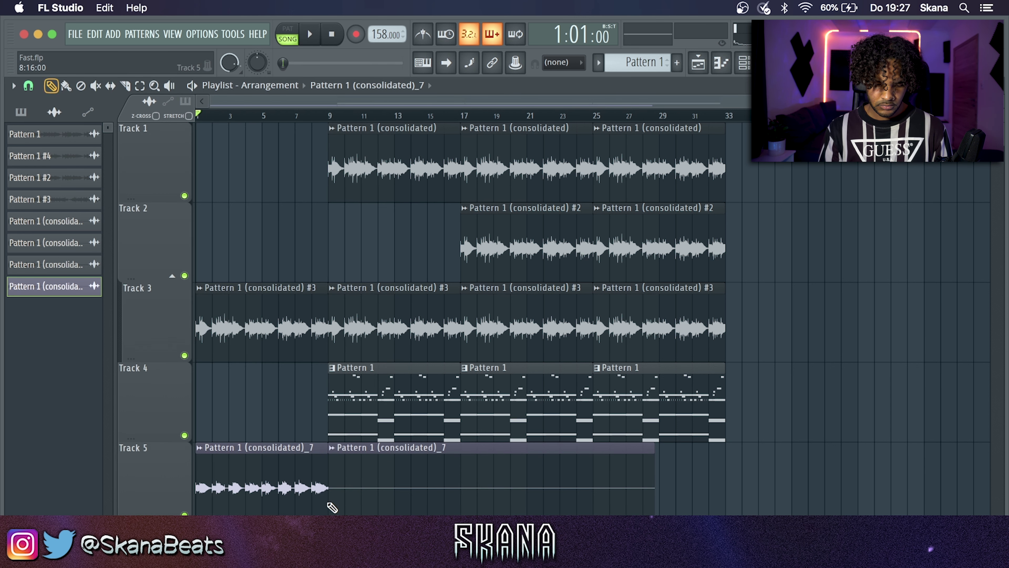
right_click(332, 508)
key("space")
left_click(185, 354)
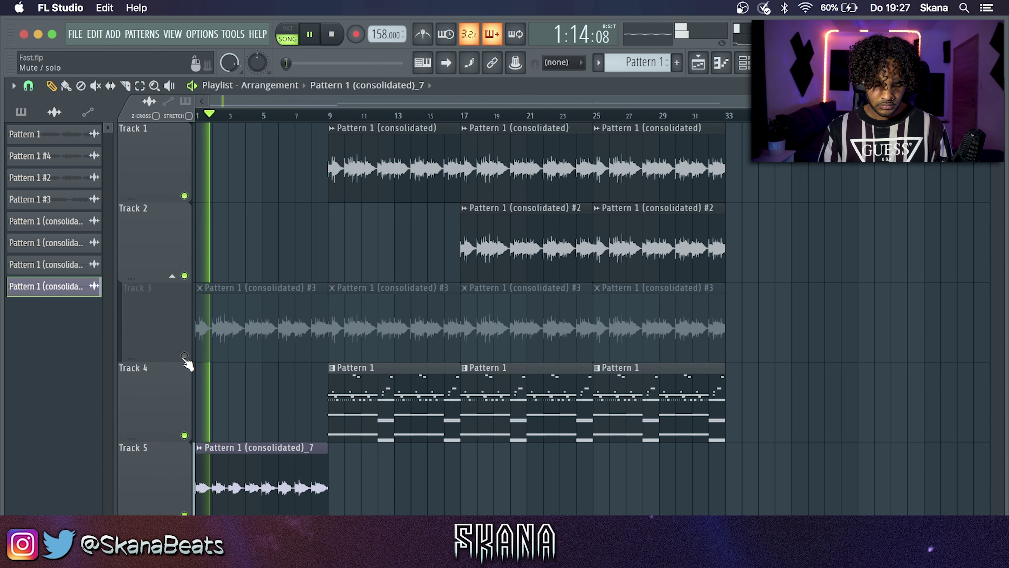
Set the time stretching mode of the Pattern 1 (consolidated)_7 clip to Stretch.
double_click(248, 463)
left_click(419, 264)
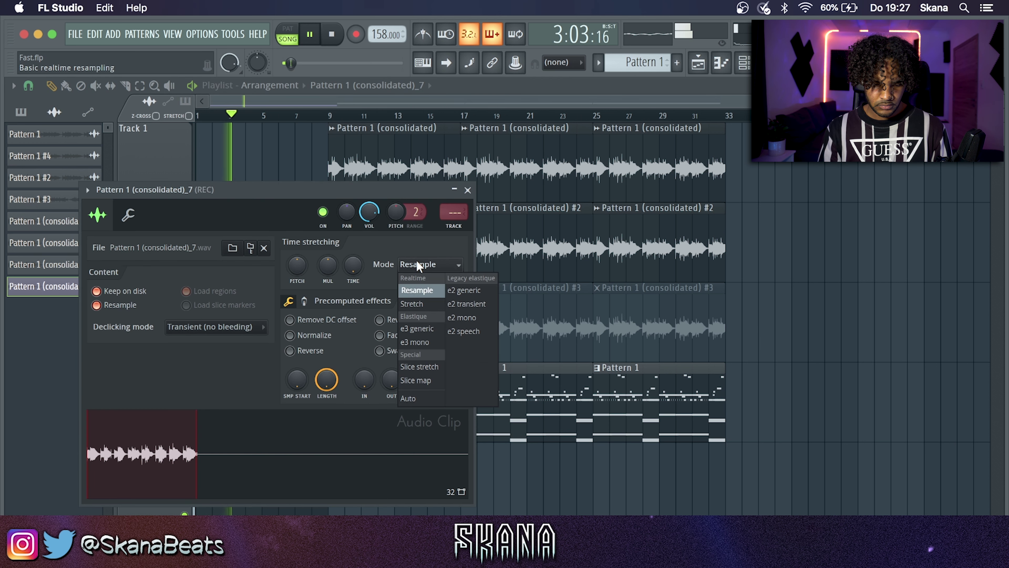
left_click(419, 305)
right_click(513, 479)
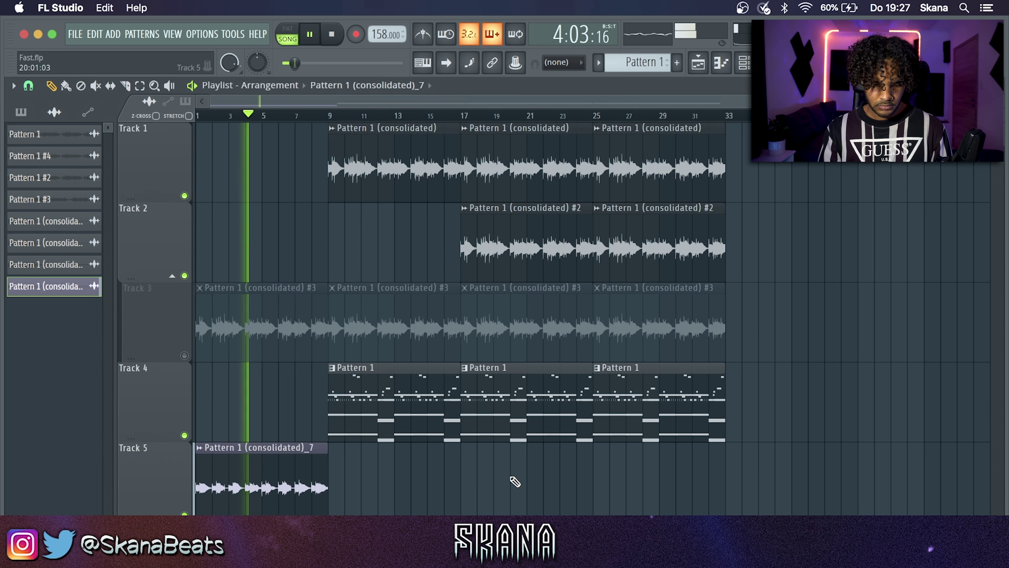
Route the Pattern 1 (consolidated)_7 clip to a mixer track, repeat it at bar 9 on Track 5, and save the project.
double_click(291, 500)
key("super+l")
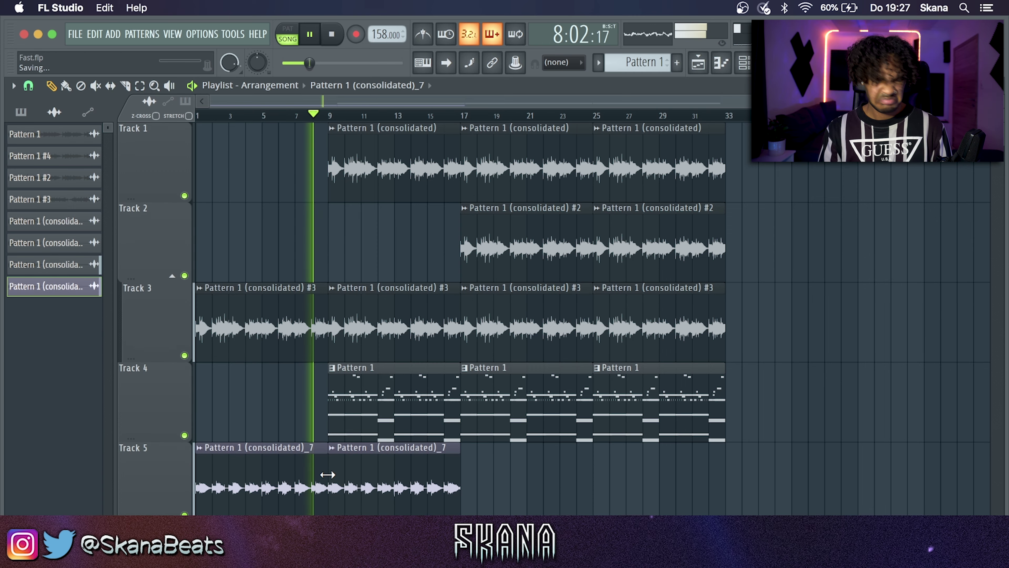
key("super+s")
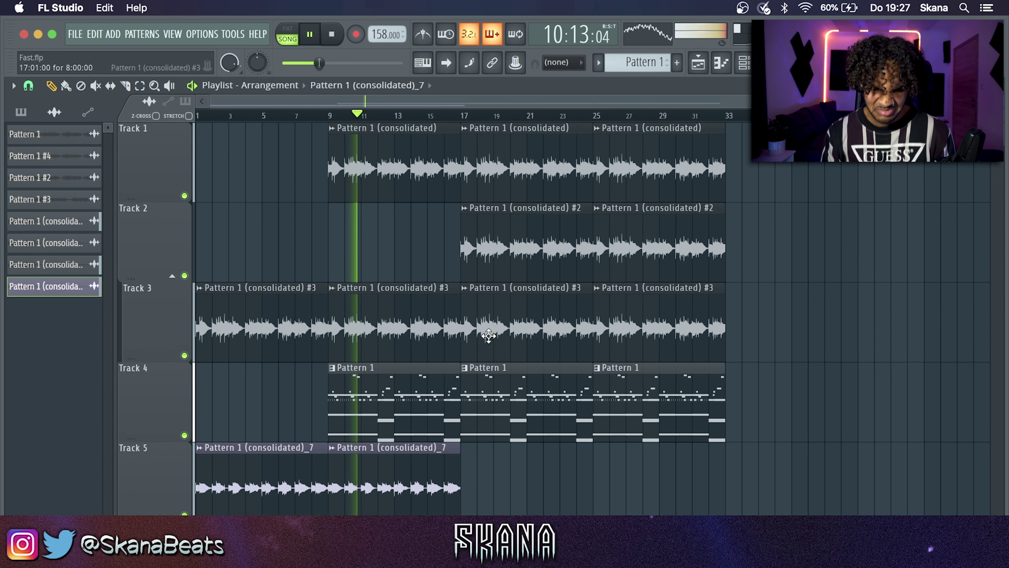
Reorder the tracks so the Pattern 1 (consolidated)_7 audio sits on Track 4, above the pattern note clips.
scroll(973, 175, "down", 3)
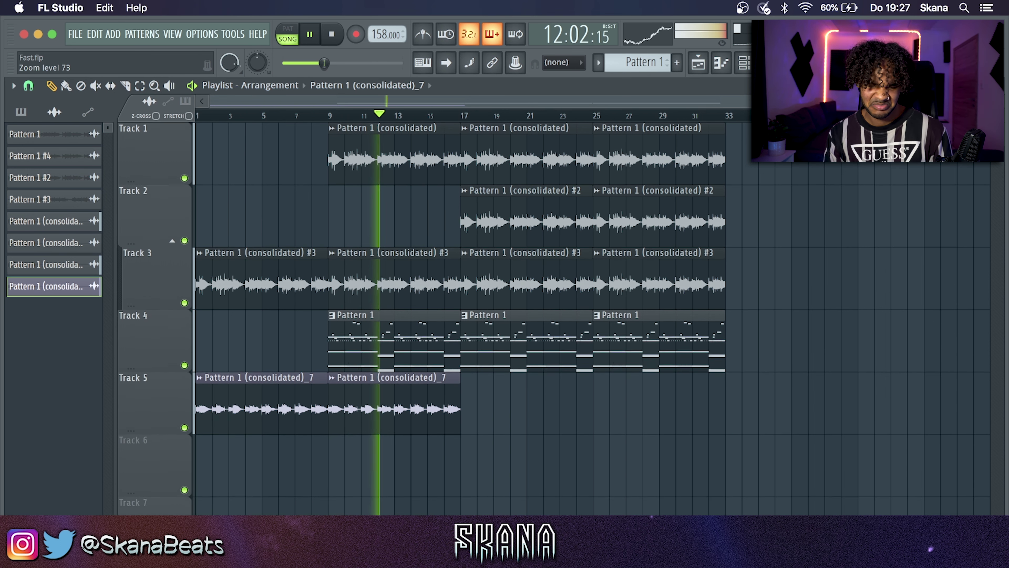
left_click(154, 361)
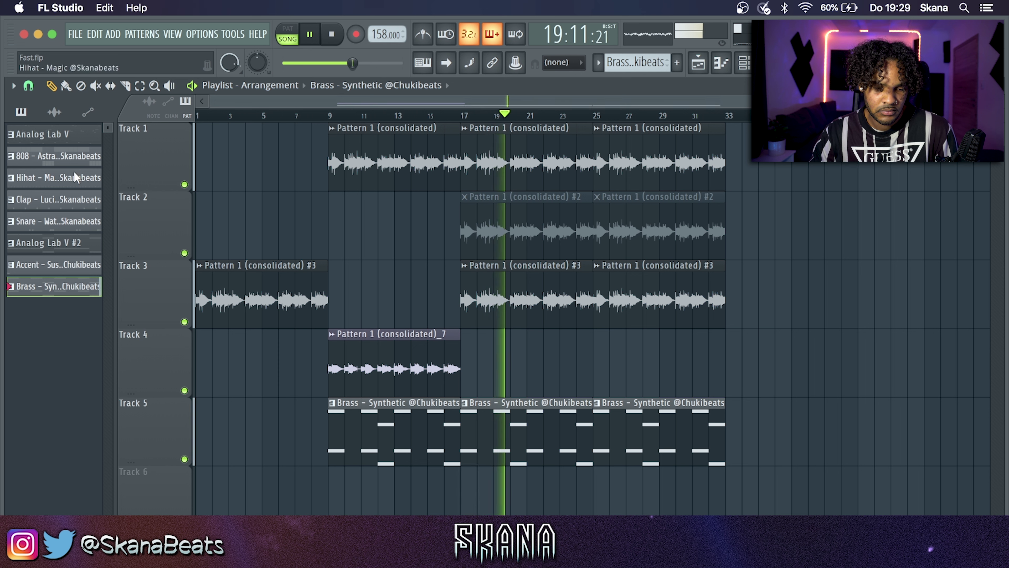
Place the 808, Hihat, Clap and Snare patterns together on Tracks 6 to 9, starting at bar 9.
left_click(60, 156)
left_click(53, 224, "shift")
left_click_drag(71, 176, 332, 500)
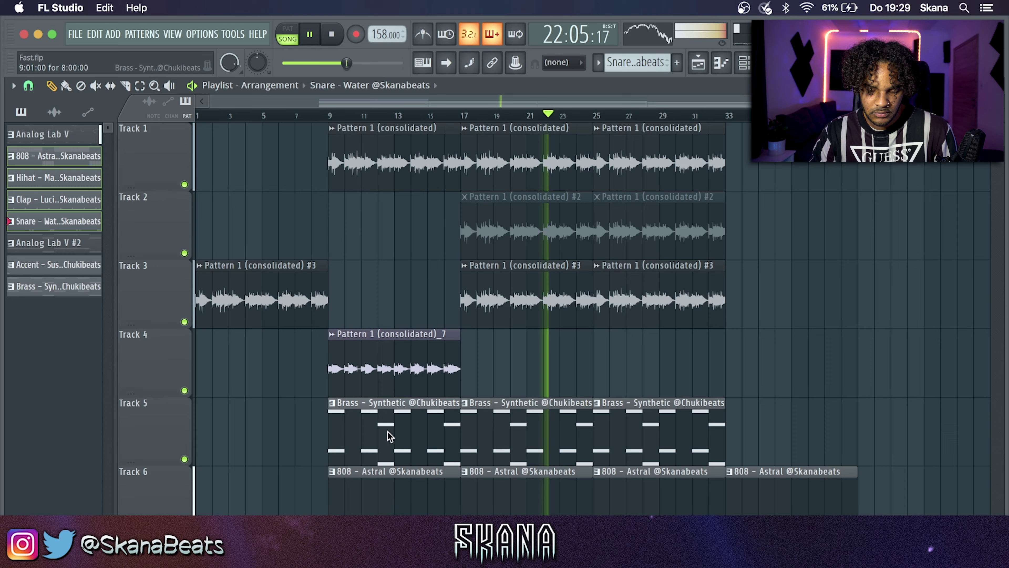
Delete the Hihat, Clap and Snare clips at bar 9 on Tracks 7 to 9.
key("shift+4")
right_click(411, 434)
right_click(411, 481)
right_click(411, 512)
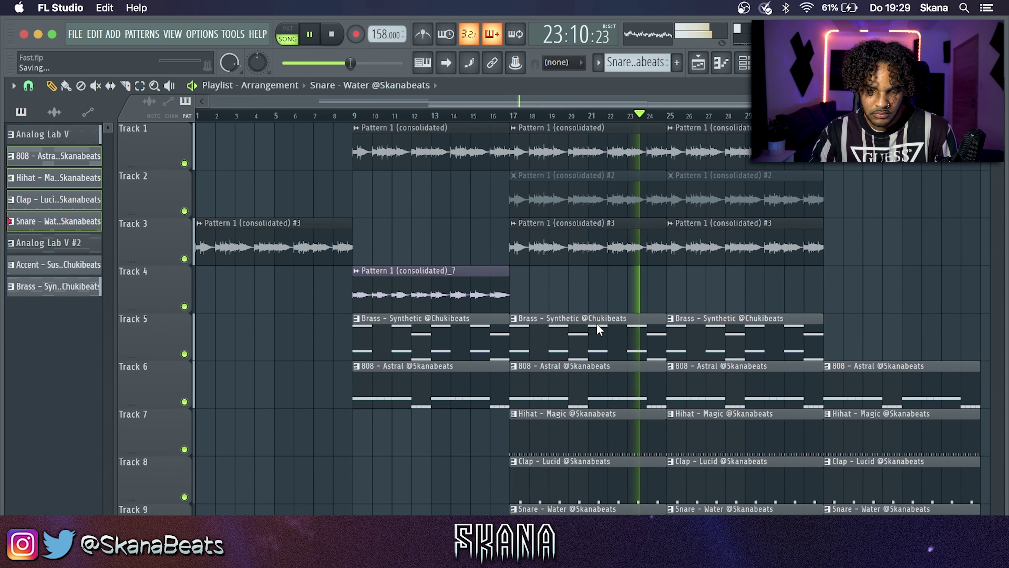
Delete the Pattern 1 (consolidated) clip at bar 25 on Track 1 and unmute the Pattern 1 (consolidated) #2 clip below it.
right_click(695, 162)
left_click(710, 217)
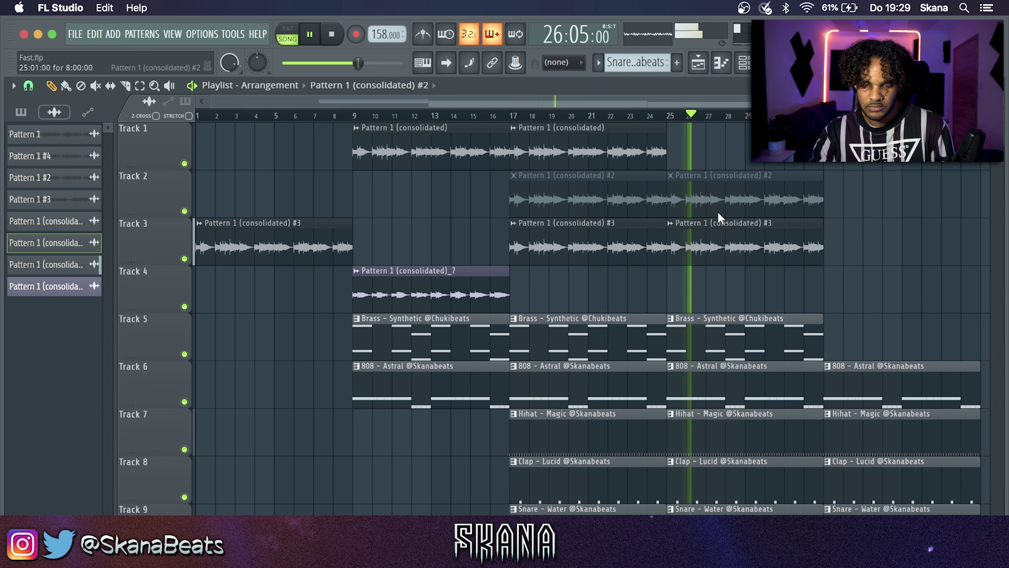
left_click(96, 85)
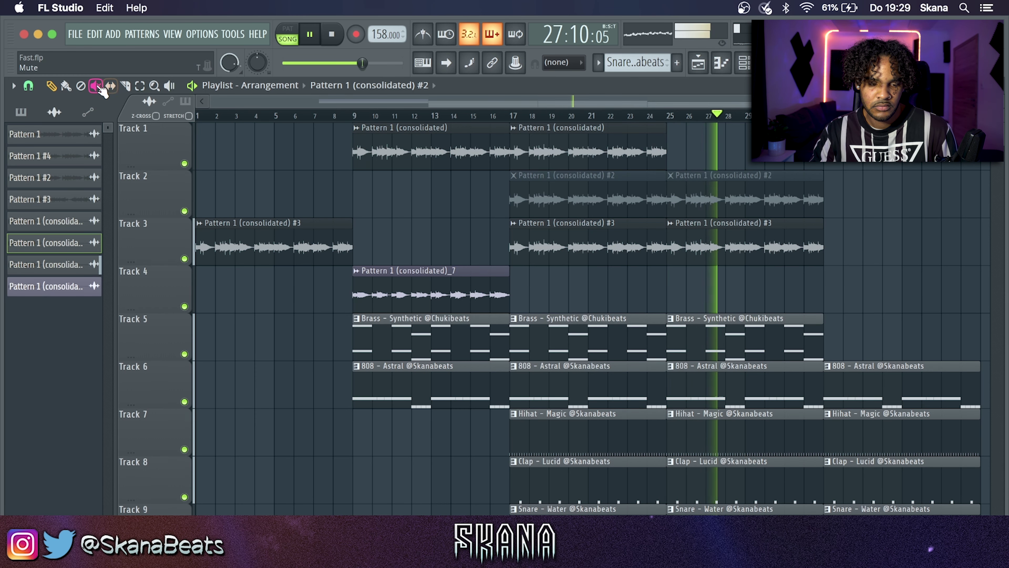
left_click(783, 190)
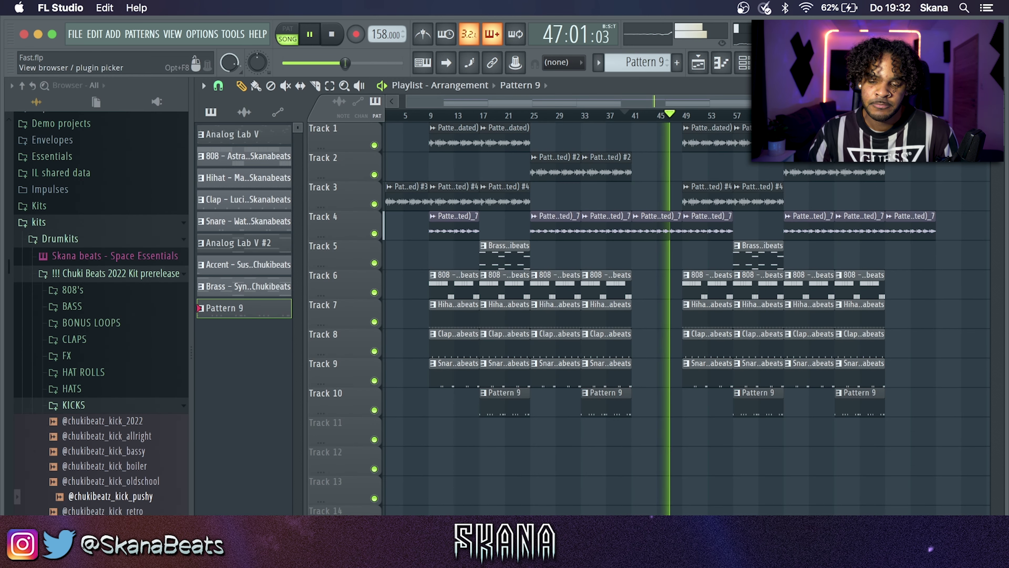
Hide the browser, make the 808 - Astral clip at bar 25 on Track 6 unique, and open its notes in the piano roll.
left_click(790, 62)
right_click(610, 166, "super")
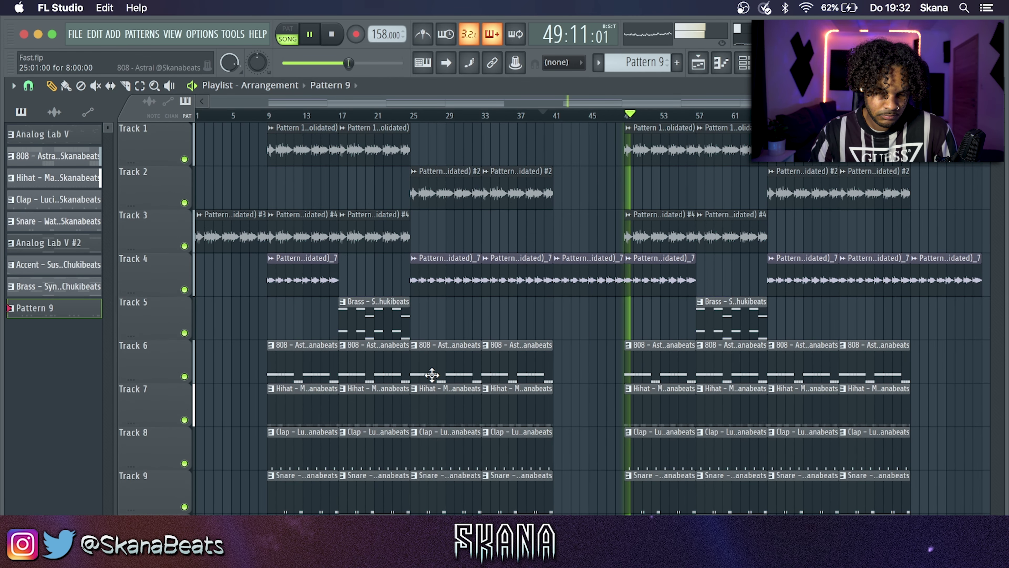
left_click(415, 346)
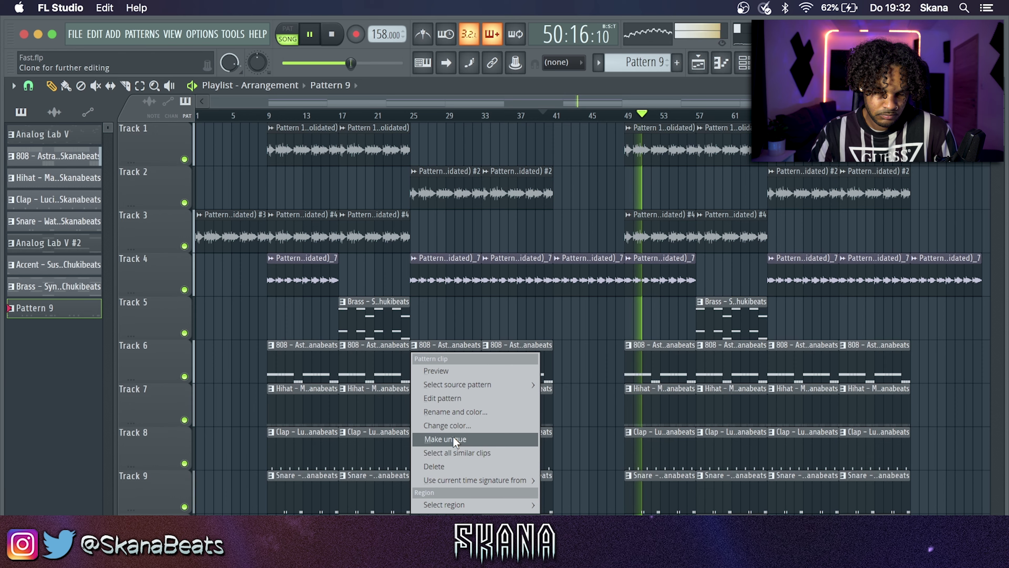
left_click(441, 438)
double_click(444, 347)
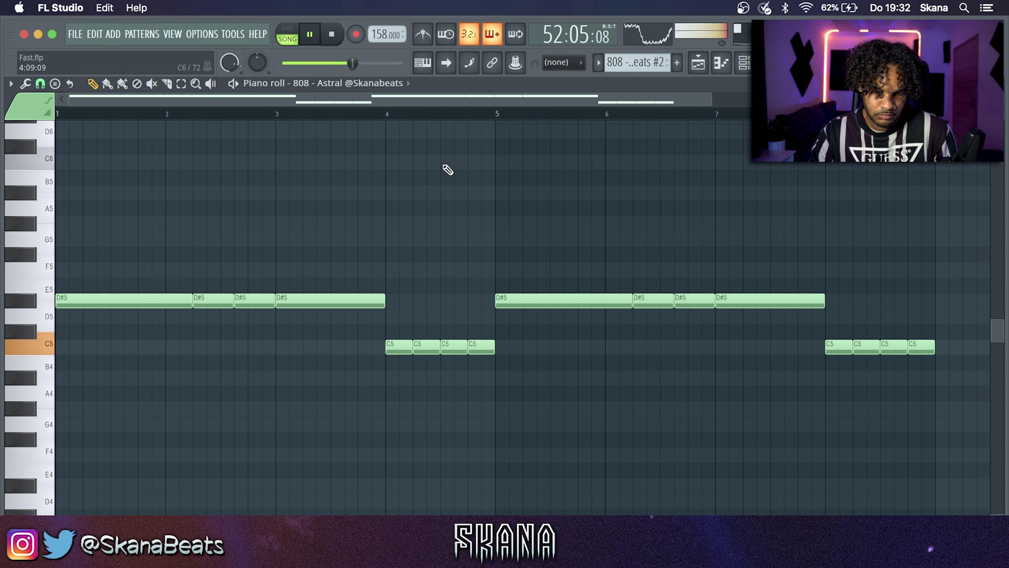
In bar 4, move the third C5 note to step 11, delete the second, close the gaps with legato, and save the project.
right_click(422, 350)
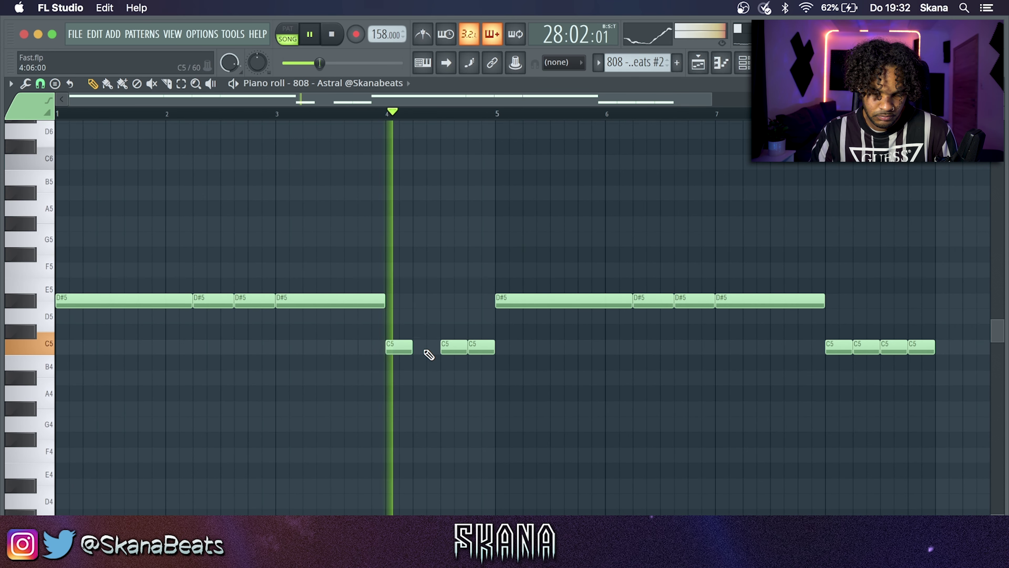
key("super+z")
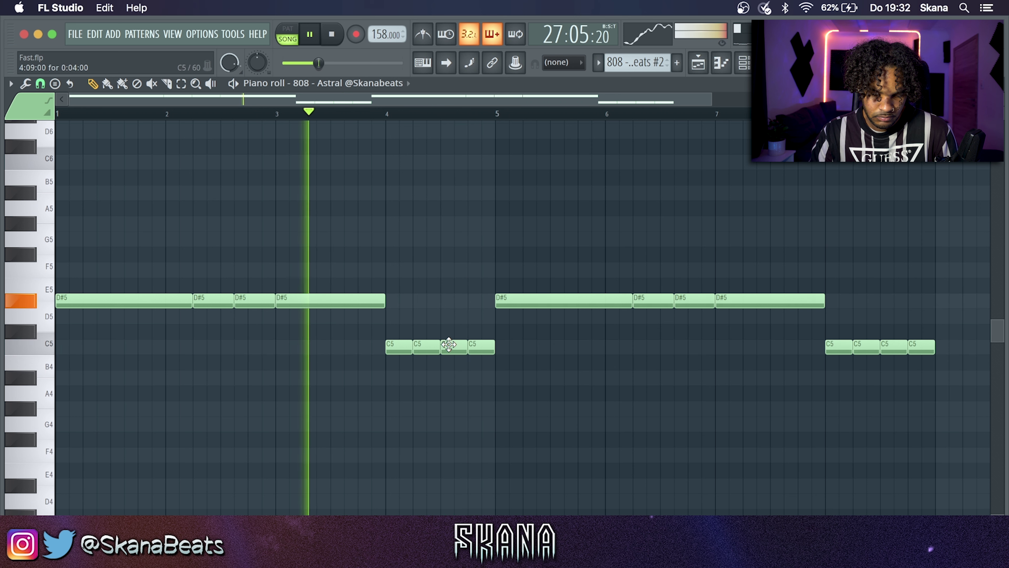
left_click_drag(448, 344, 463, 344)
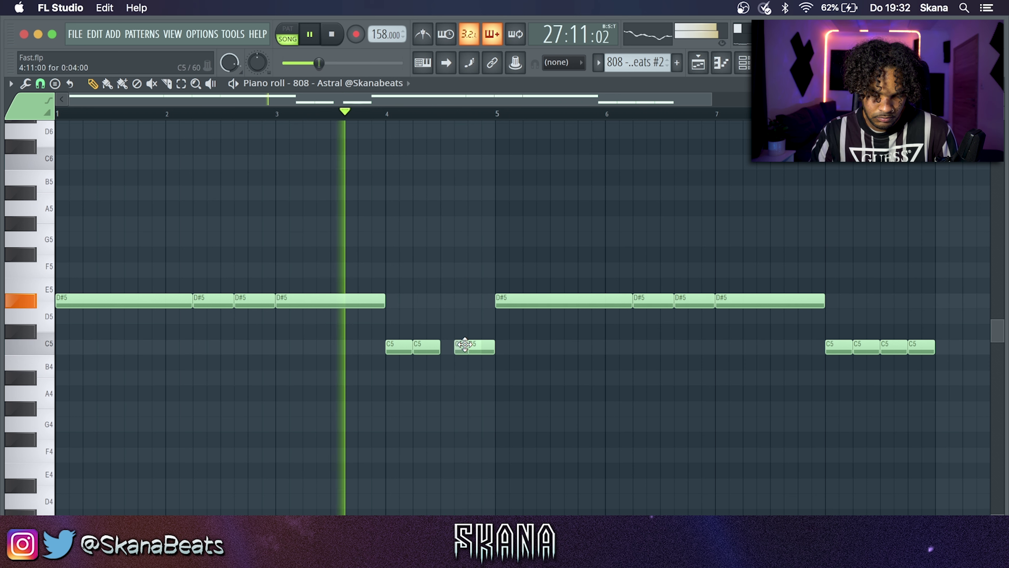
right_click(438, 342)
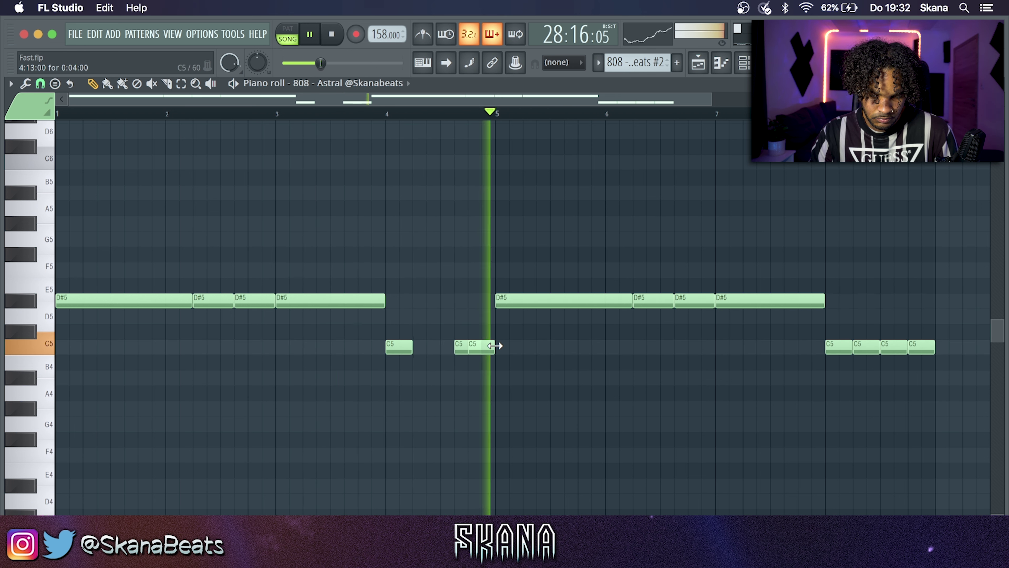
key("super+l")
key("super+s")
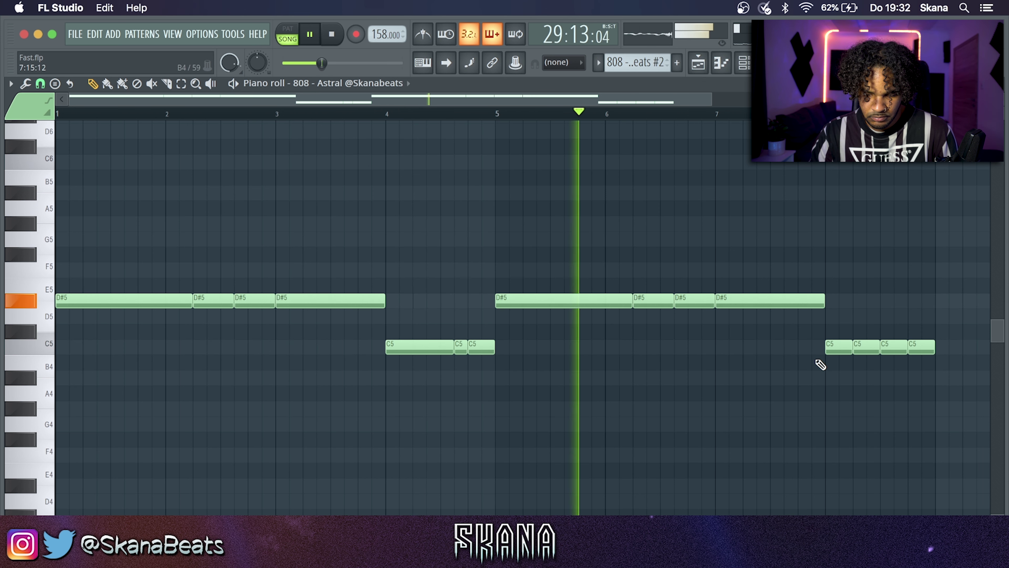
Reduce the bar 8 C5 notes to two, at steps 7 and 13, apply legato, and close the piano roll.
left_click_drag(829, 349, 878, 347)
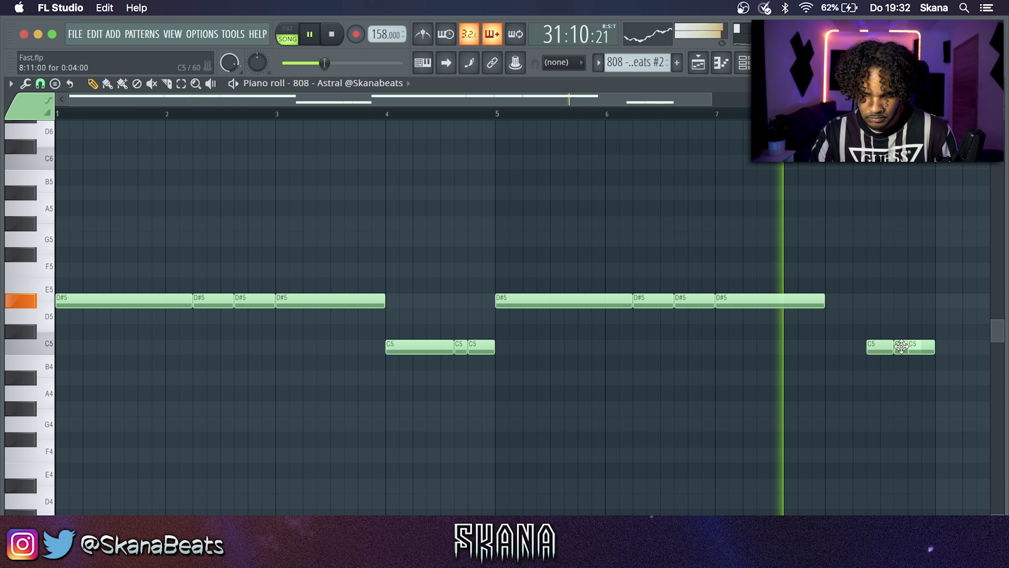
right_click(902, 347)
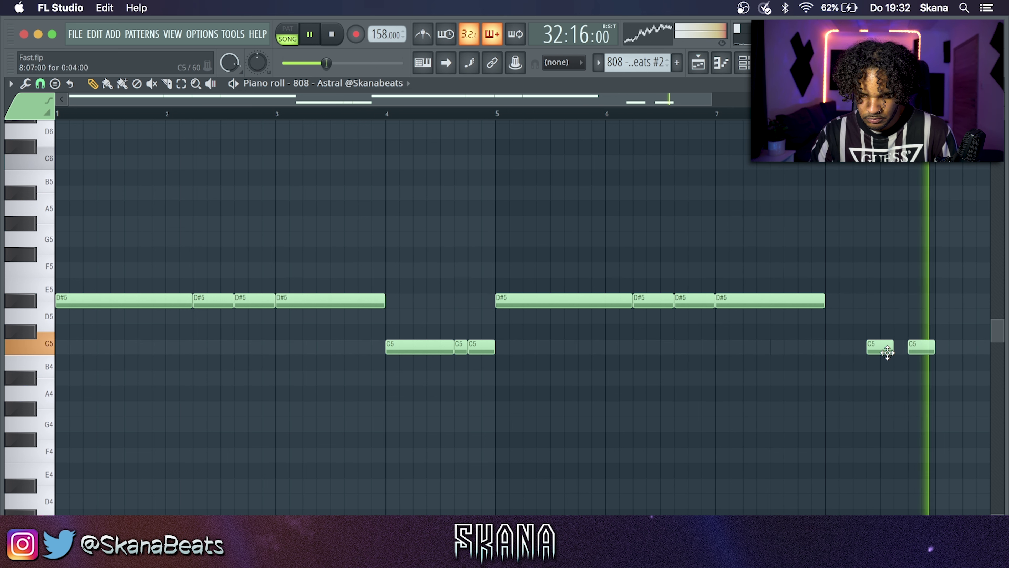
key("super+l")
left_click(998, 84)
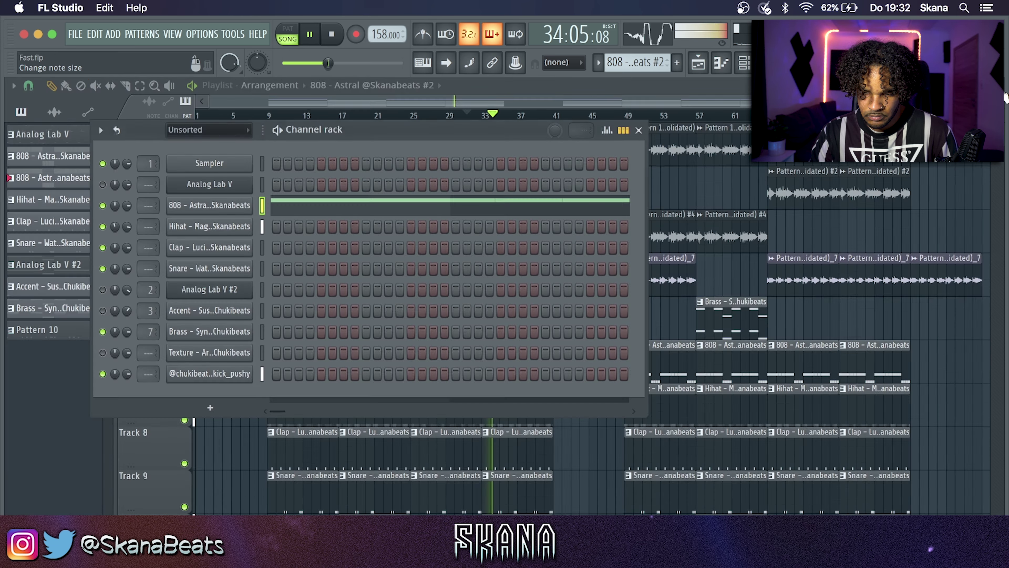
Replace the Pattern 10 clip at bar 33 on Track 10 with an 808 - Astral #2 clip trimmed to bar 40 only.
right_click(916, 315, "super")
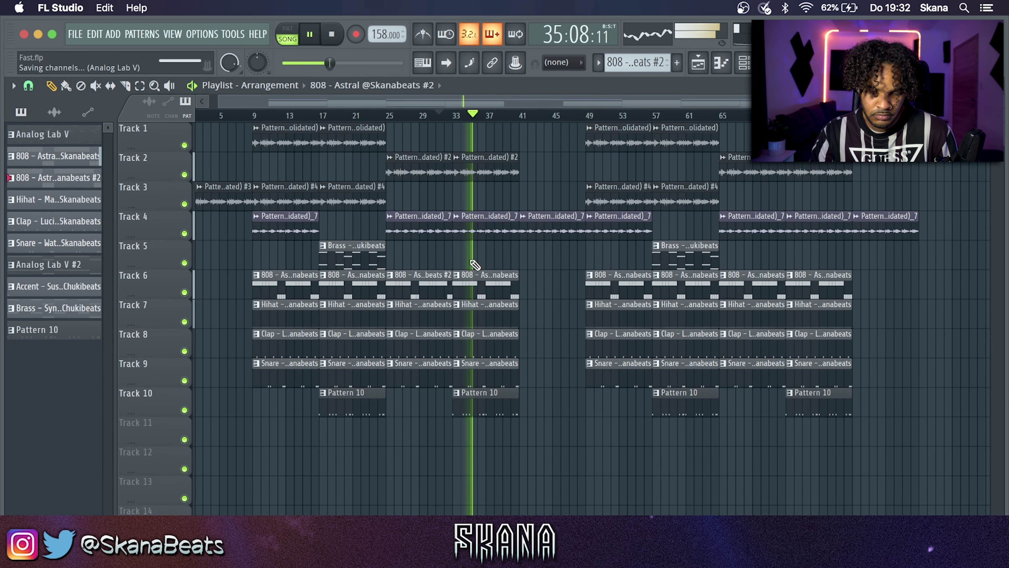
right_click(483, 413)
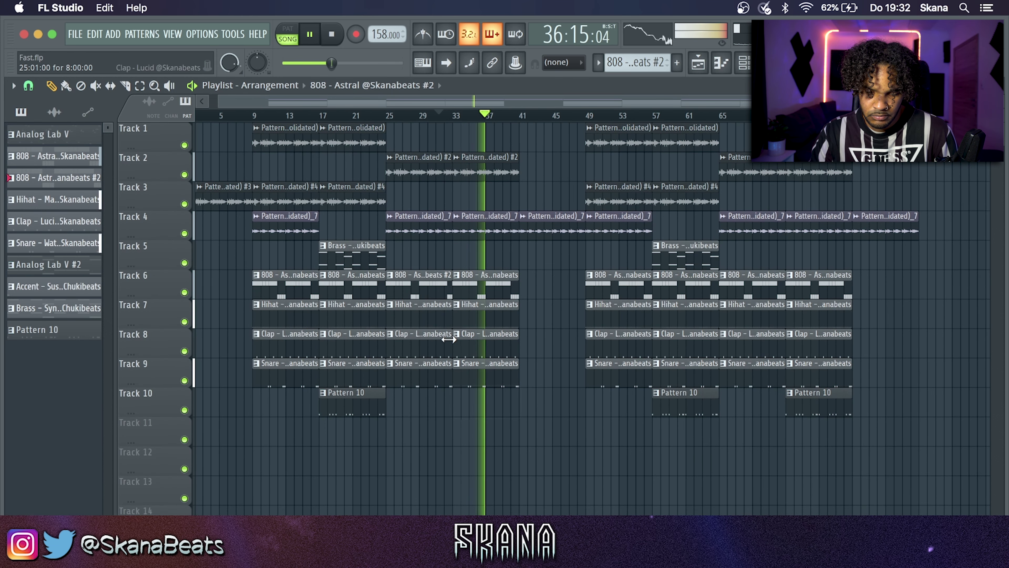
left_click(460, 420)
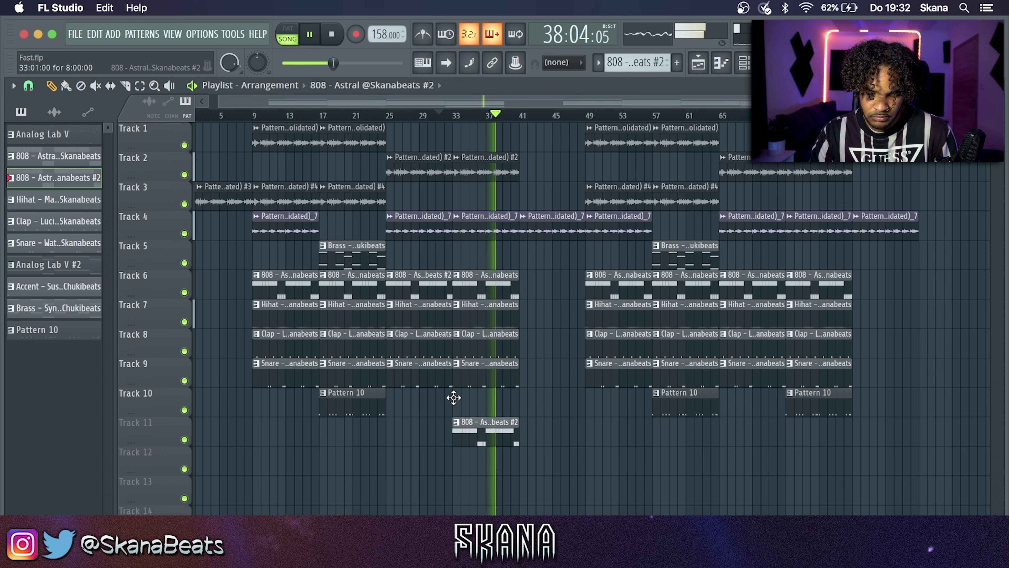
left_click_drag(454, 389, 459, 395)
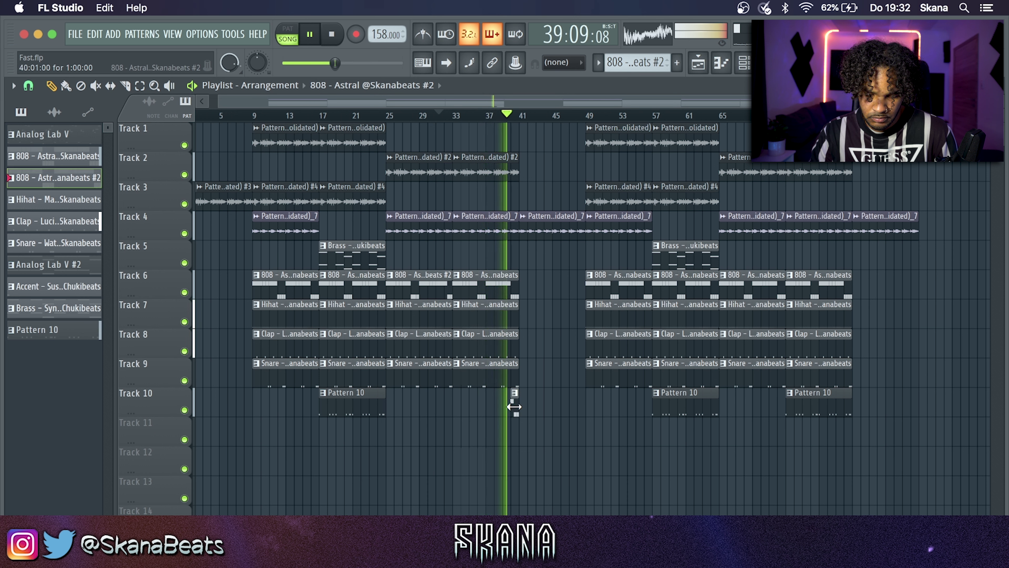
Trim the 808 - Astral clip at bar 33 on Track 6 to end at bar 40, set snap to 1/2 beat, and audition the transition.
scroll(506, 316, "up", 5)
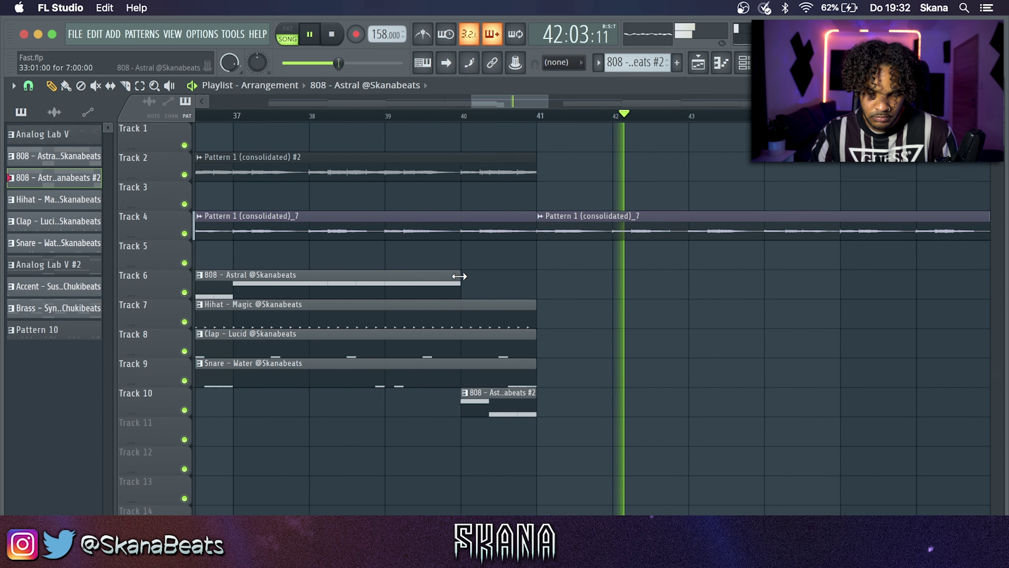
left_click(28, 85)
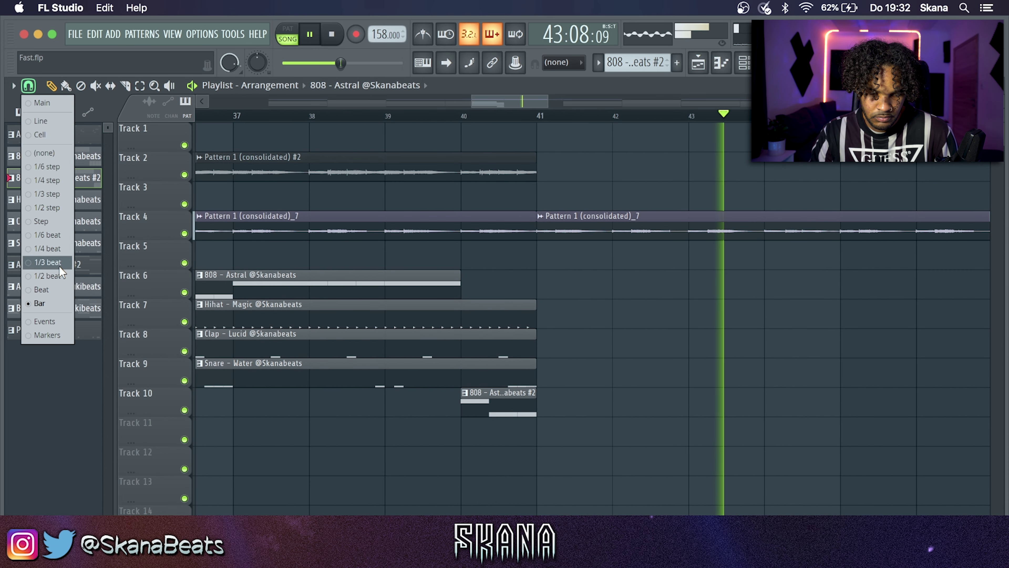
left_click(59, 276)
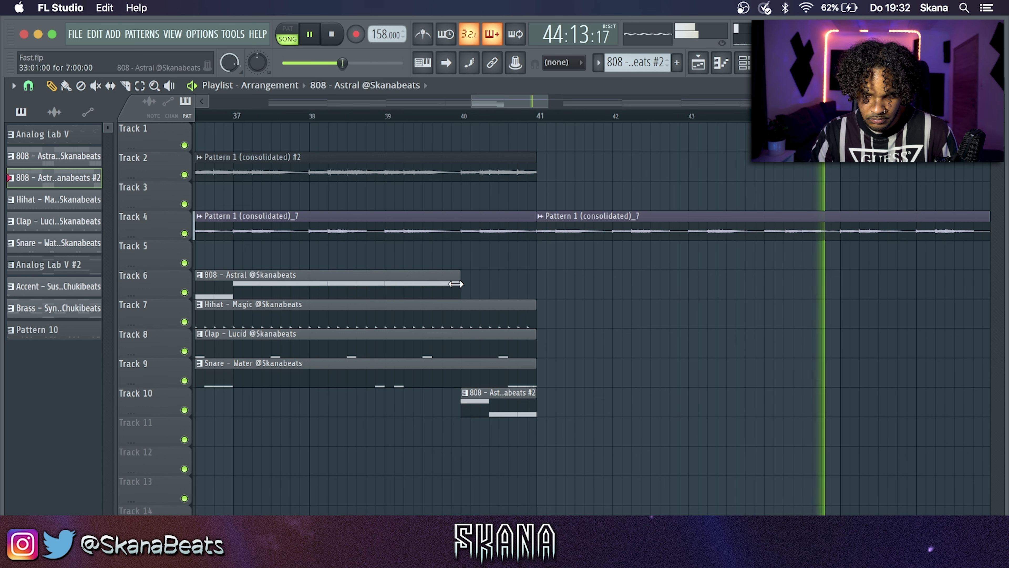
left_click(422, 115)
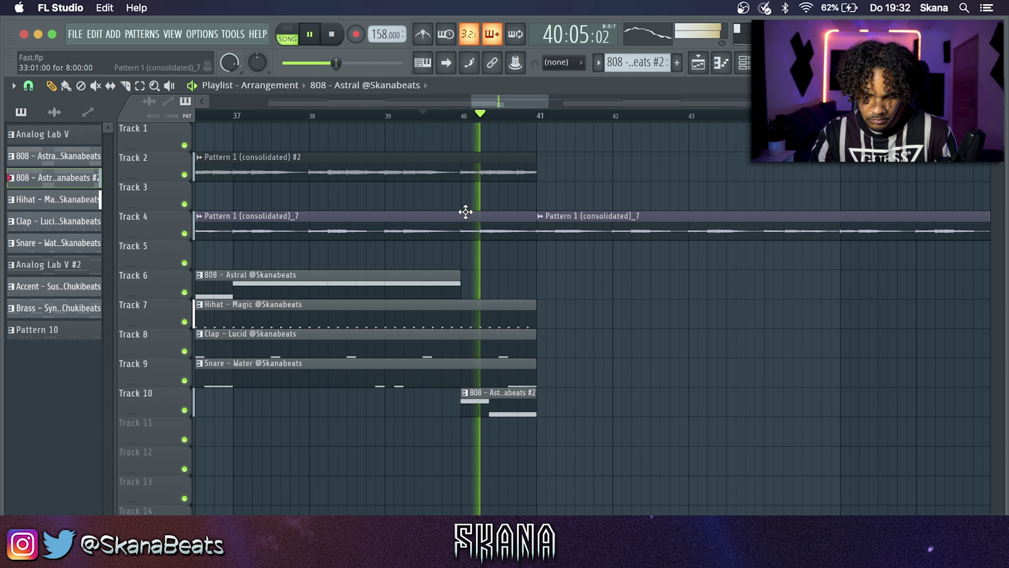
Move the bar 40 808 - Astral #2 clip to Track 6, copy that track's 808 clips from bars 25–40 to bar 65, and save the project.
right_click(474, 326, "super")
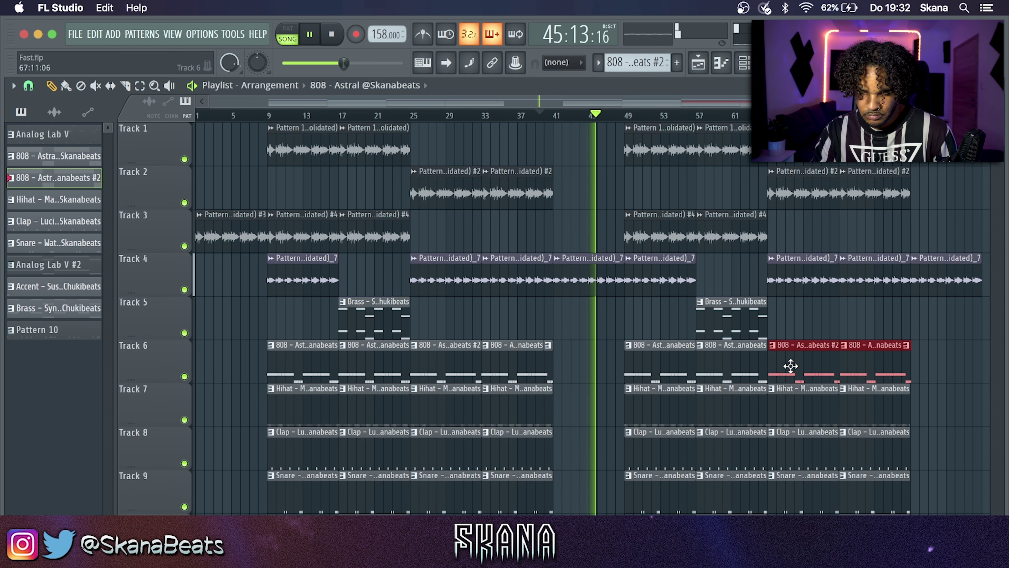
scroll(790, 365, "up", 9)
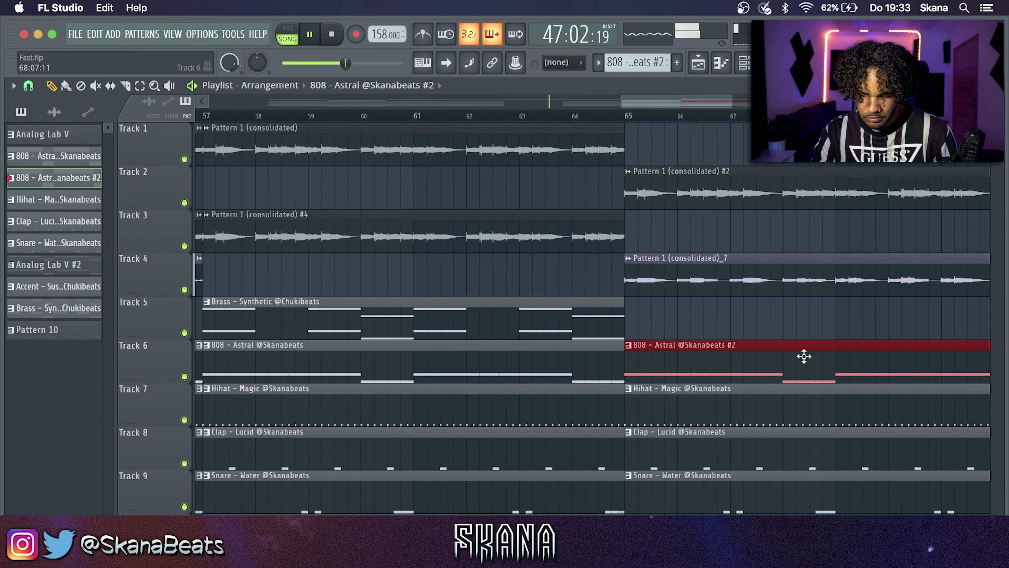
right_click(646, 334, "super")
left_click(952, 316, "super")
right_click(949, 313, "super")
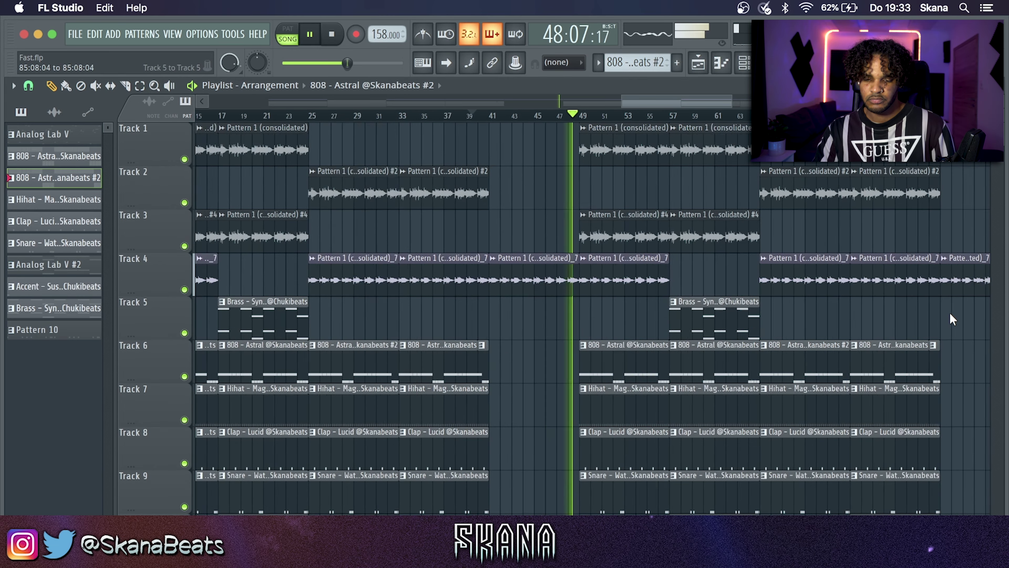
right_click(893, 318, "super")
key("super+s")
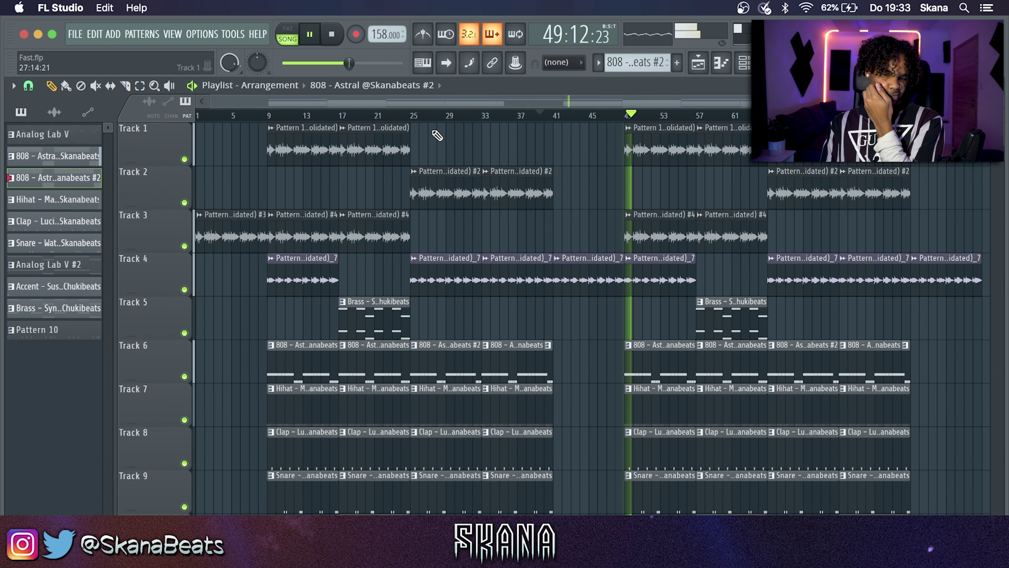